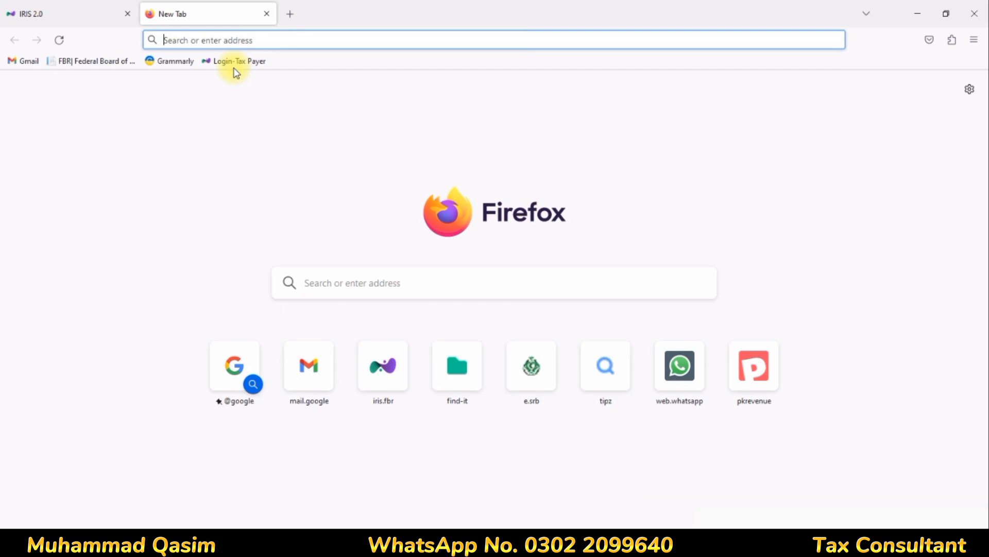
# Switch to the open IRIS 2.0 dashboard page.
pyautogui.click(71, 5)
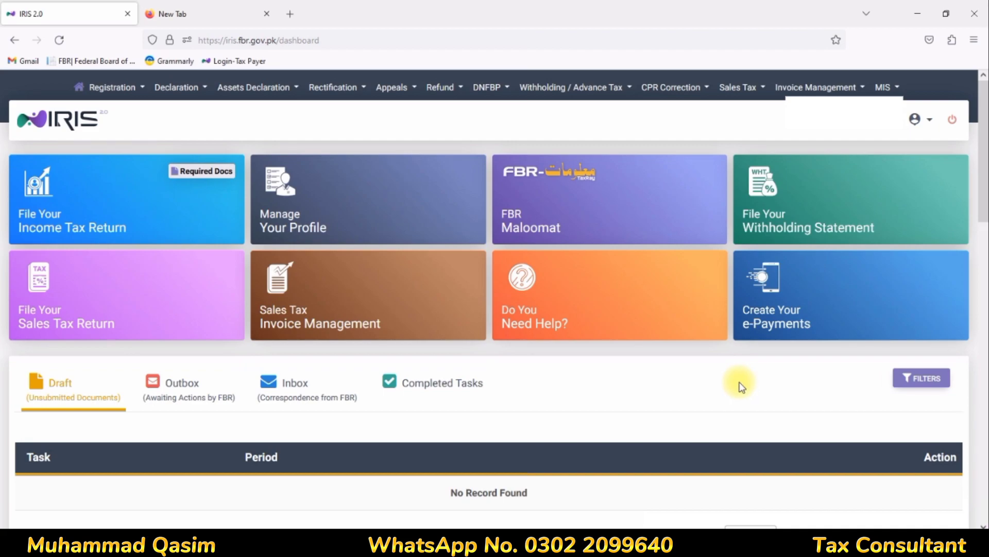
pyautogui.click(68, 231)
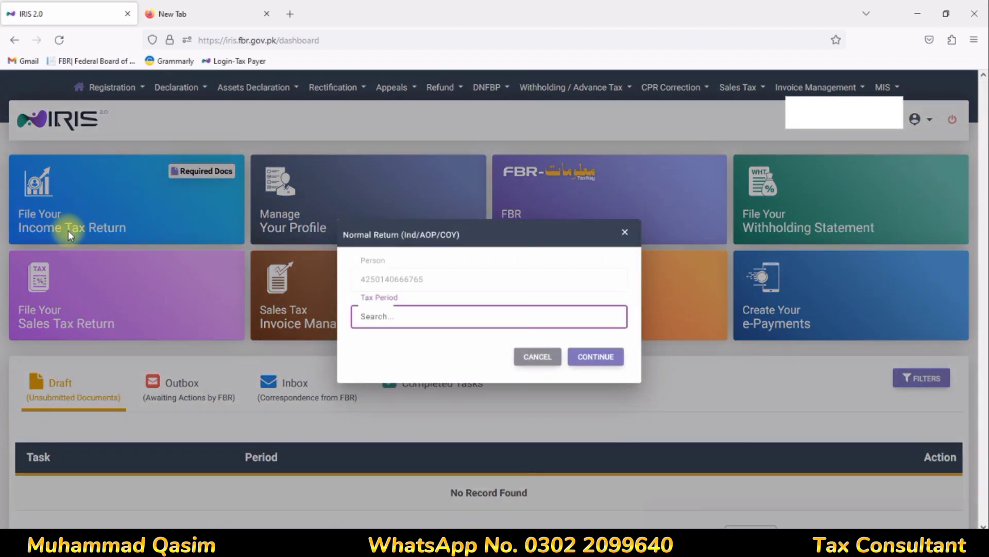
pyautogui.write('2023')
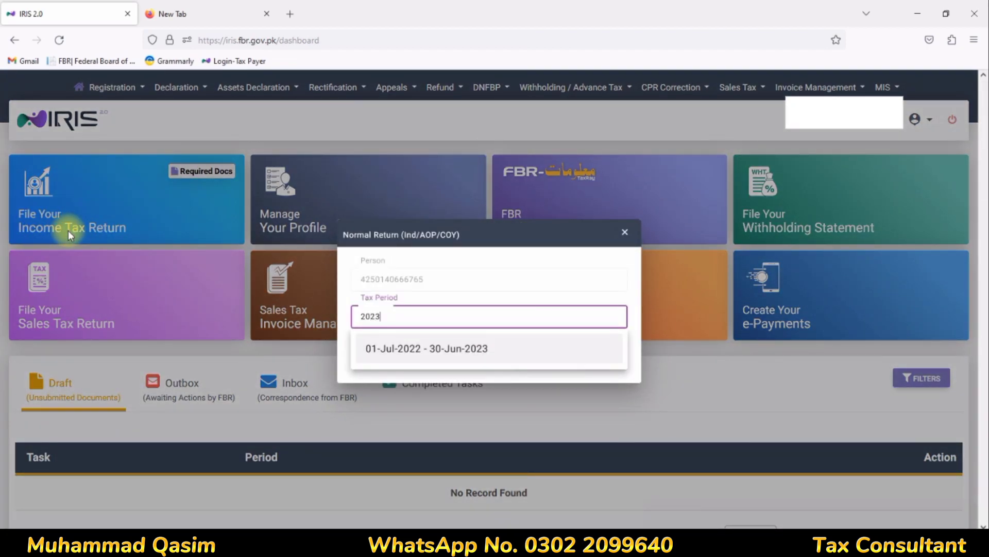
pyautogui.click(406, 354)
pyautogui.click(625, 232)
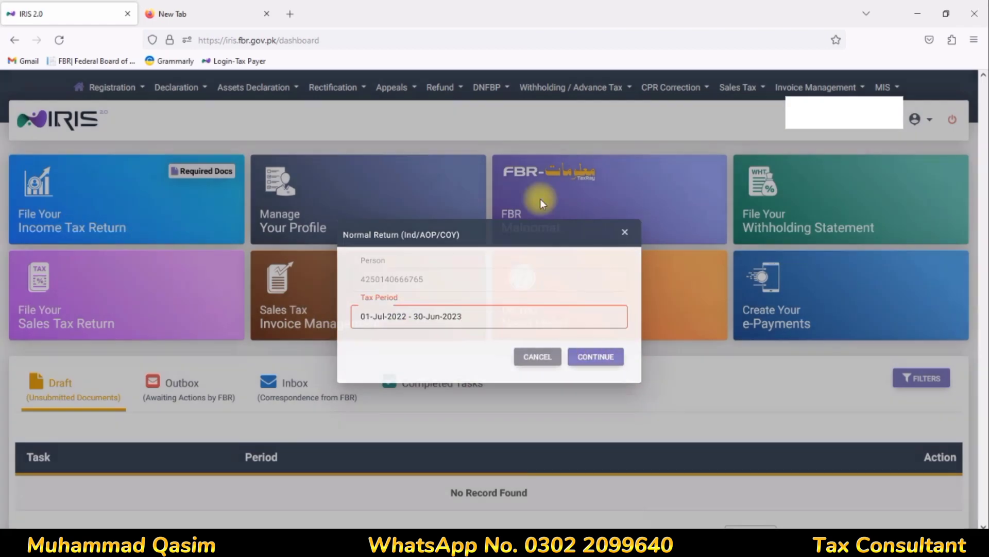
# Open an original Normal Return (Ind/Aop/Coy) declaration for the tax period 01-Jul-2022 - 30-Jun-2023.
pyautogui.click(153, 96)
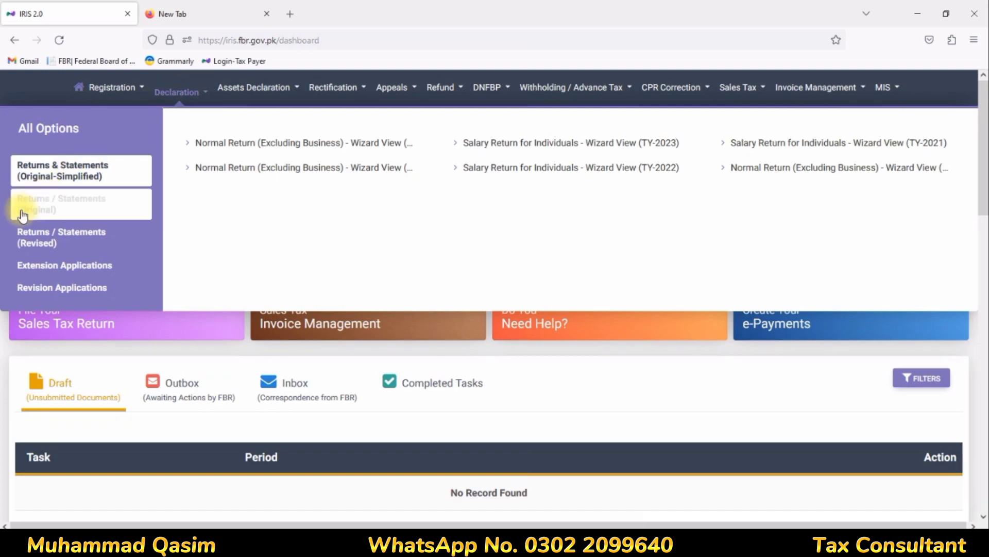
pyautogui.click(93, 209)
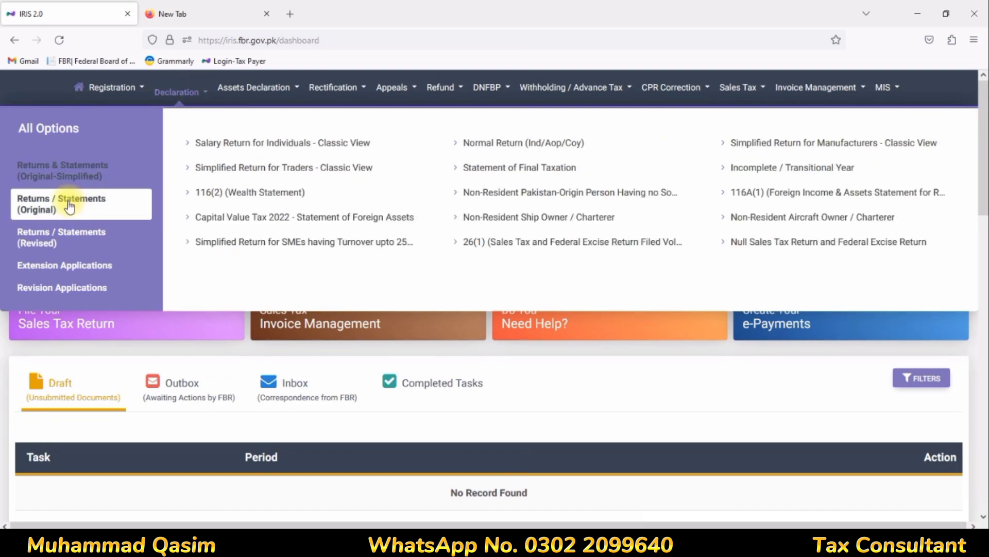
pyautogui.click(494, 147)
pyautogui.write('2023')
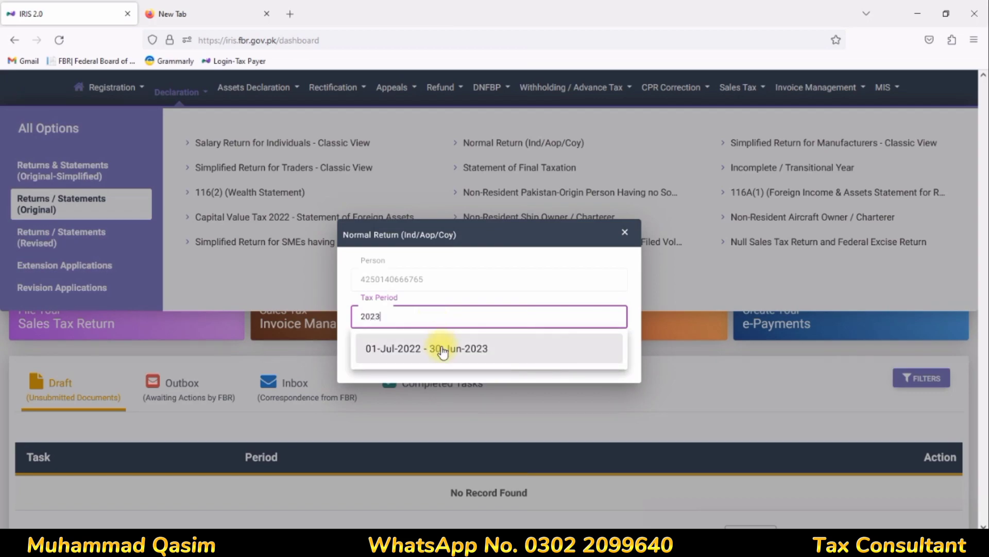
pyautogui.click(442, 351)
pyautogui.click(613, 356)
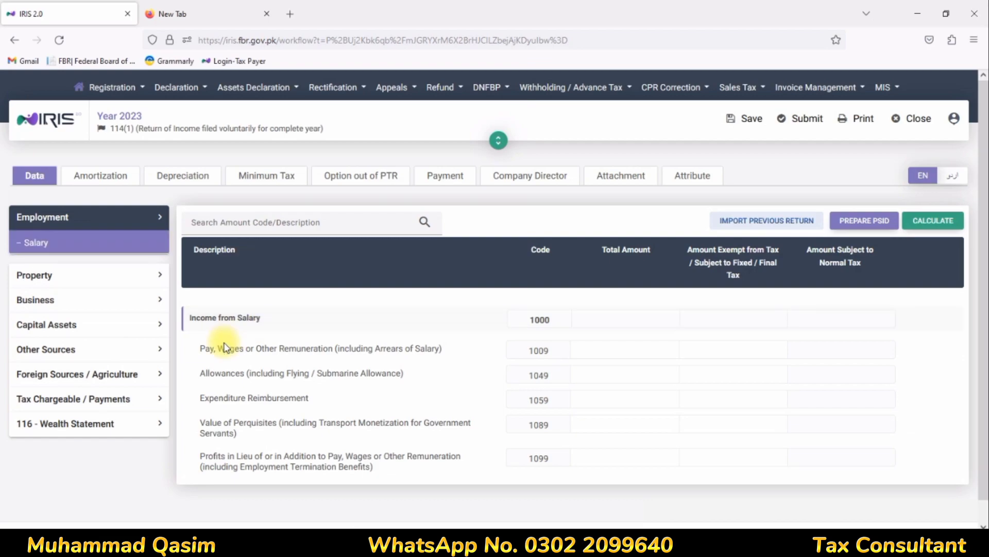
# Enter 693,000 as total pay and wages under Salary with 46,195 as the exempt amount, and calculate the return.
pyautogui.click(610, 344)
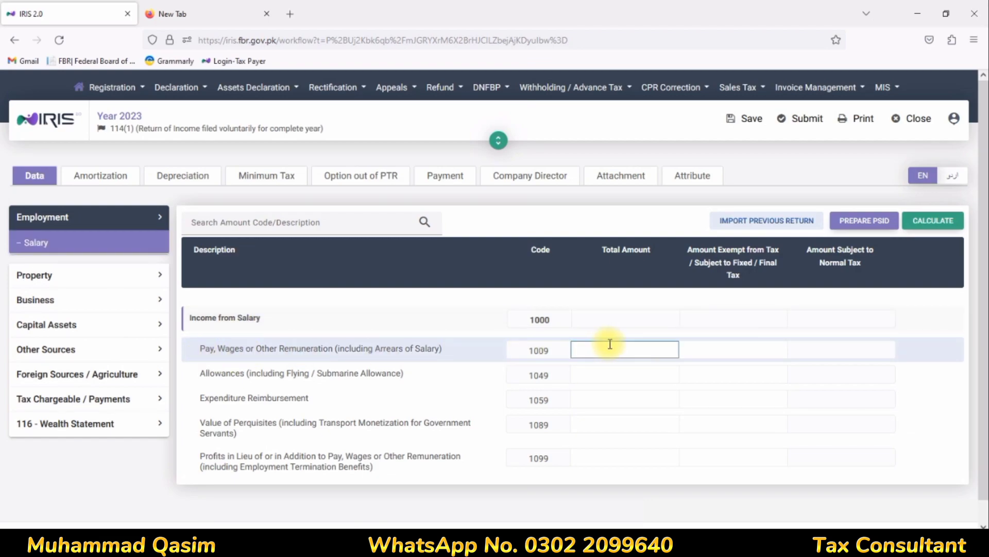
pyautogui.write('69')
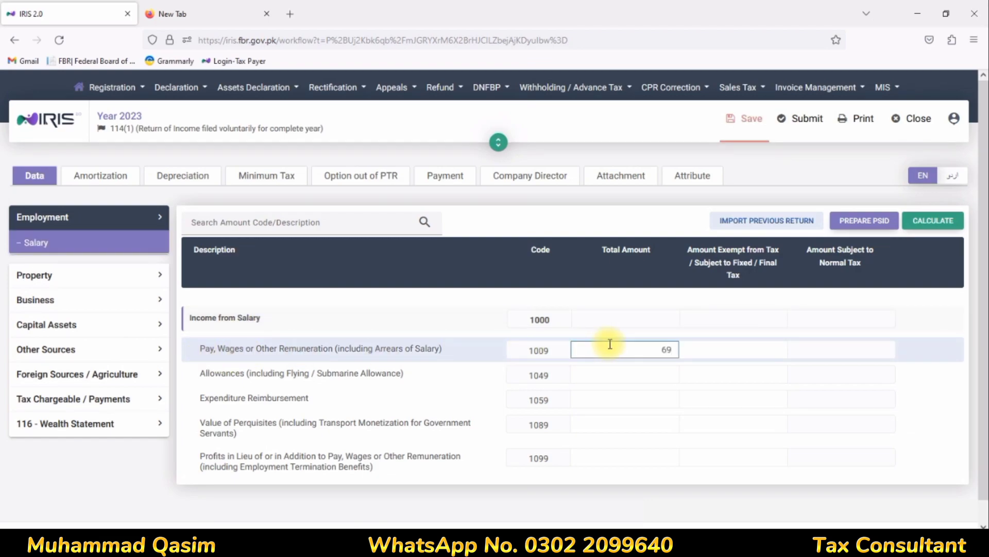
pyautogui.write('3,000')
pyautogui.click(745, 348)
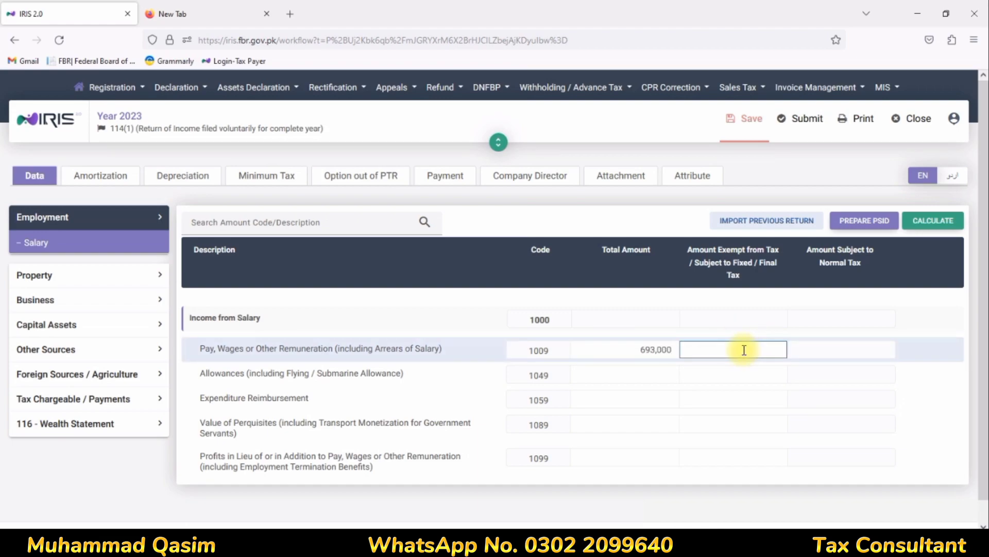
pyautogui.write('46195')
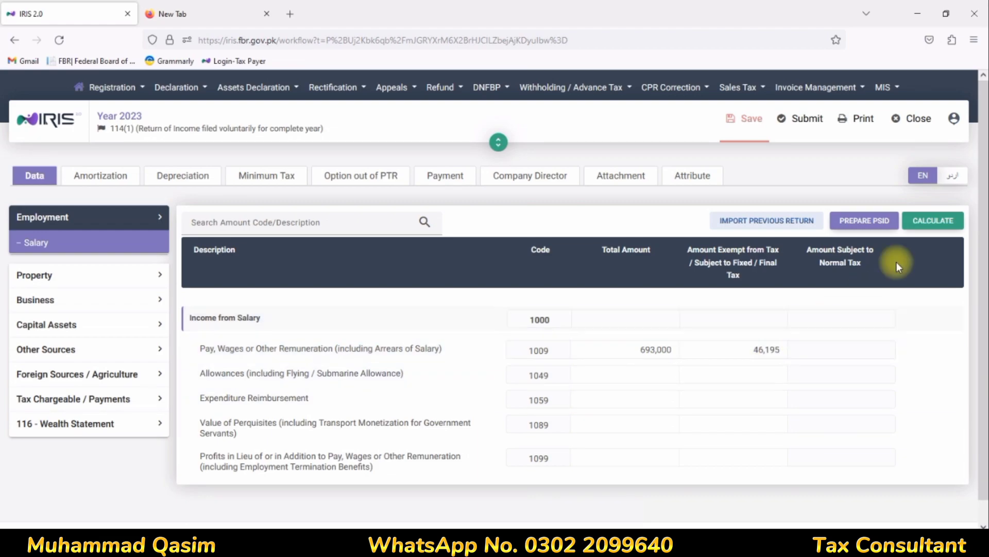
pyautogui.click(933, 220)
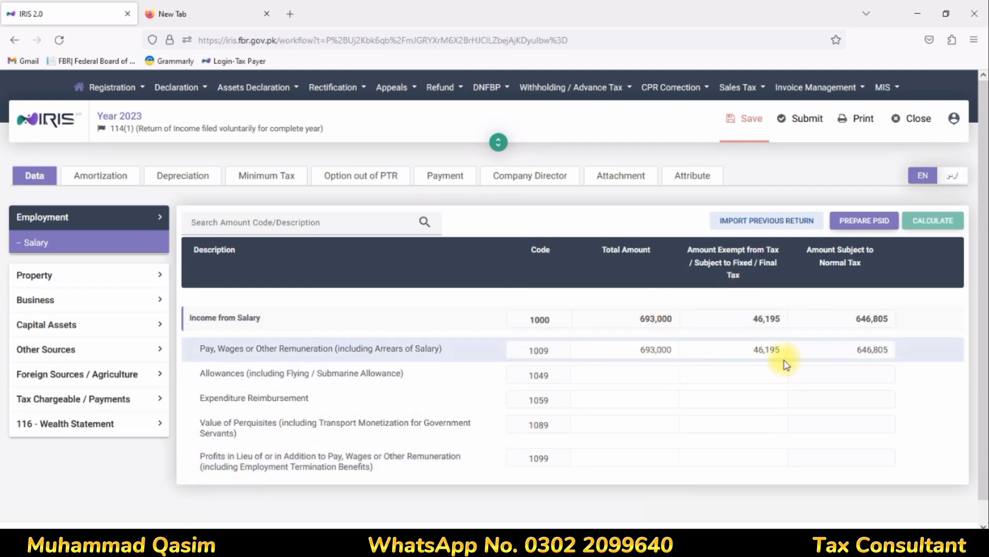
# Examine the Computations section under Tax Chargeable / Payments for the taxable income and the normal income tax.
pyautogui.scroll(-1, 639, 345)
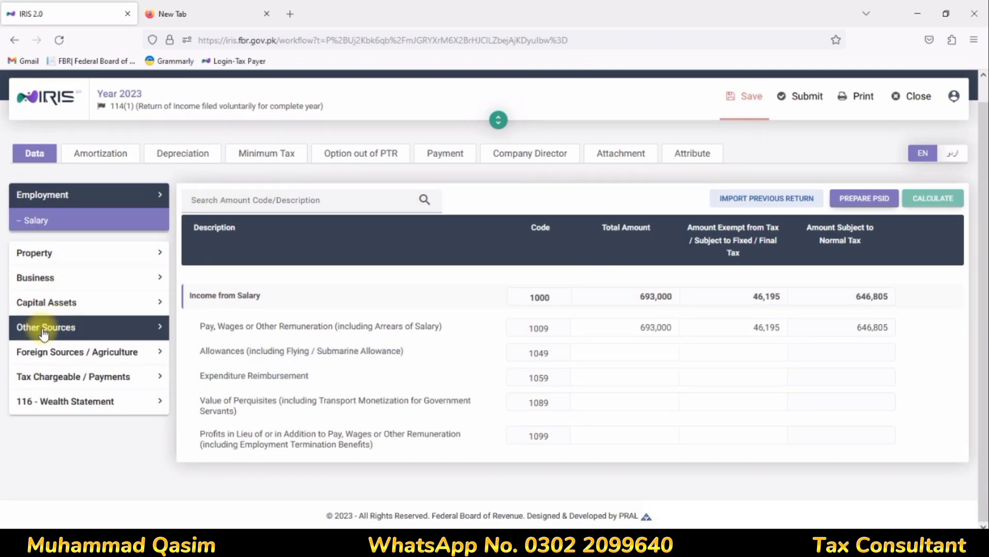
pyautogui.click(49, 384)
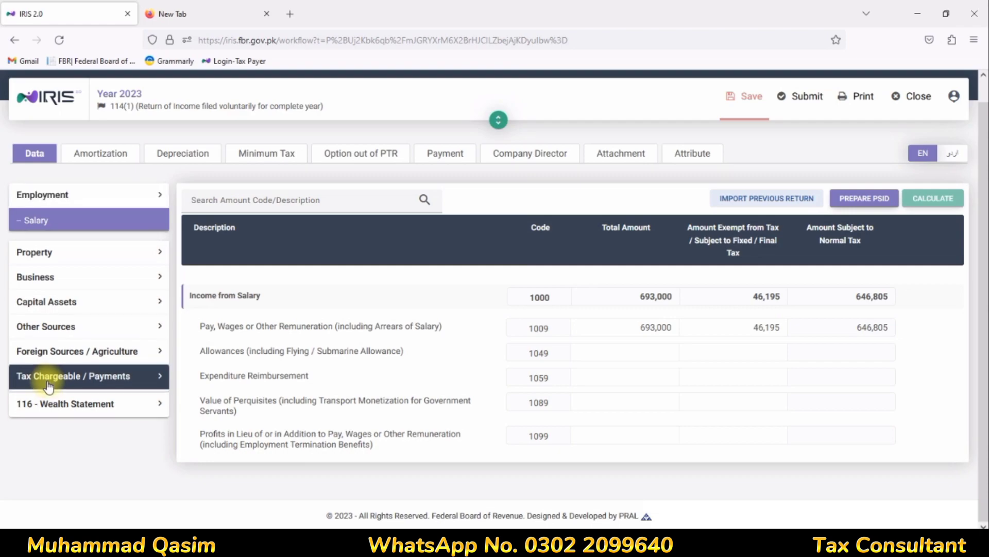
pyautogui.scroll(-2, 113, 379)
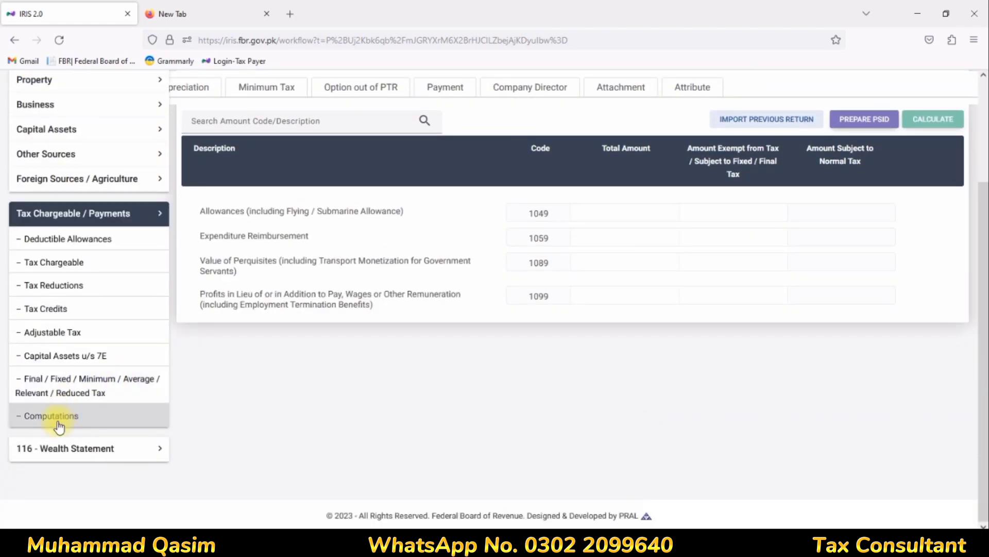
pyautogui.click(63, 384)
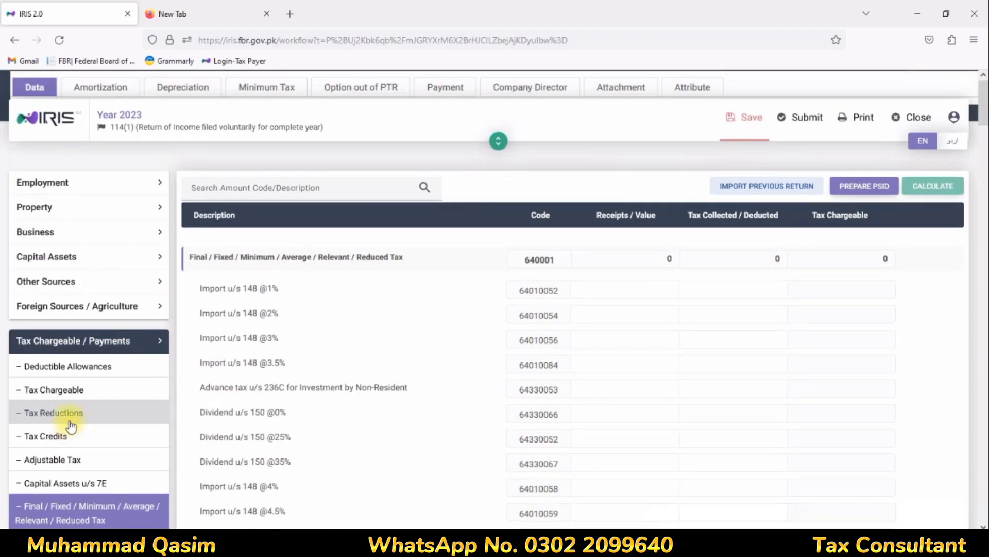
pyautogui.click(73, 482)
pyautogui.click(72, 482)
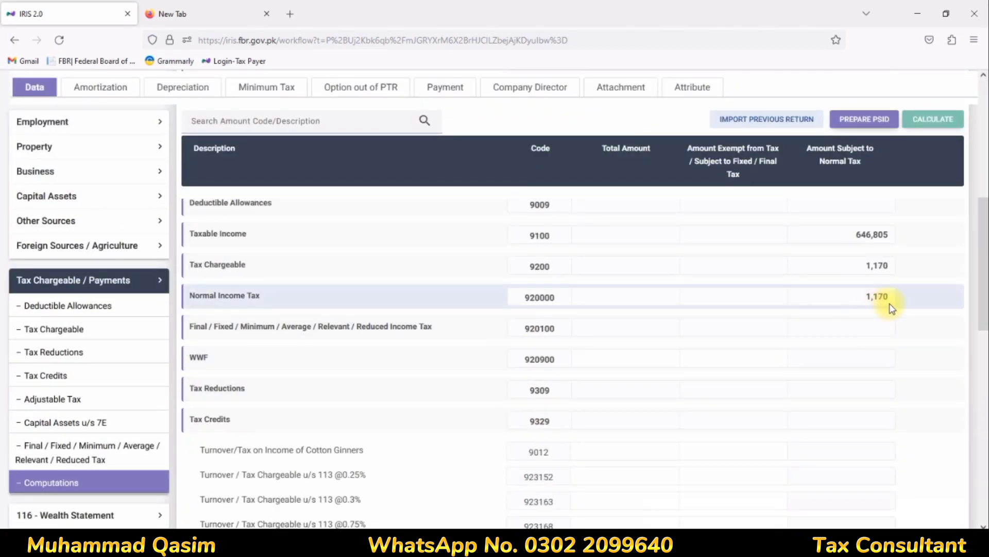
pyautogui.scroll(6, 697, 348)
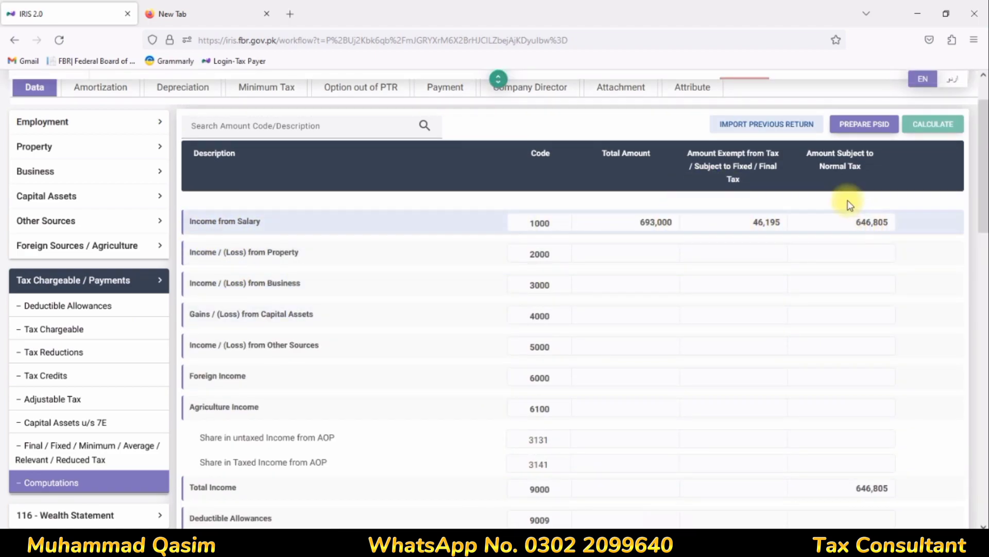
pyautogui.scroll(-3, 864, 237)
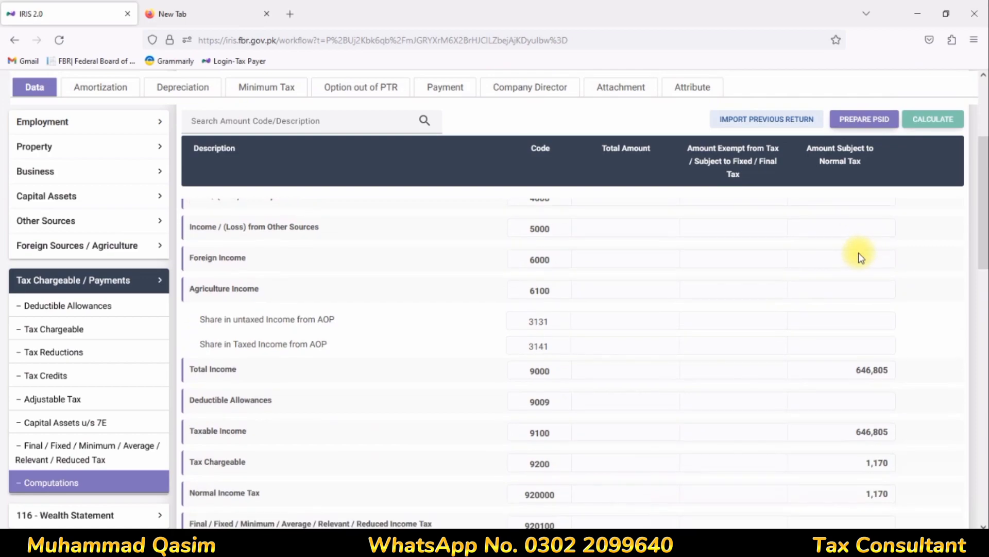
pyautogui.scroll(-4, 186, 410)
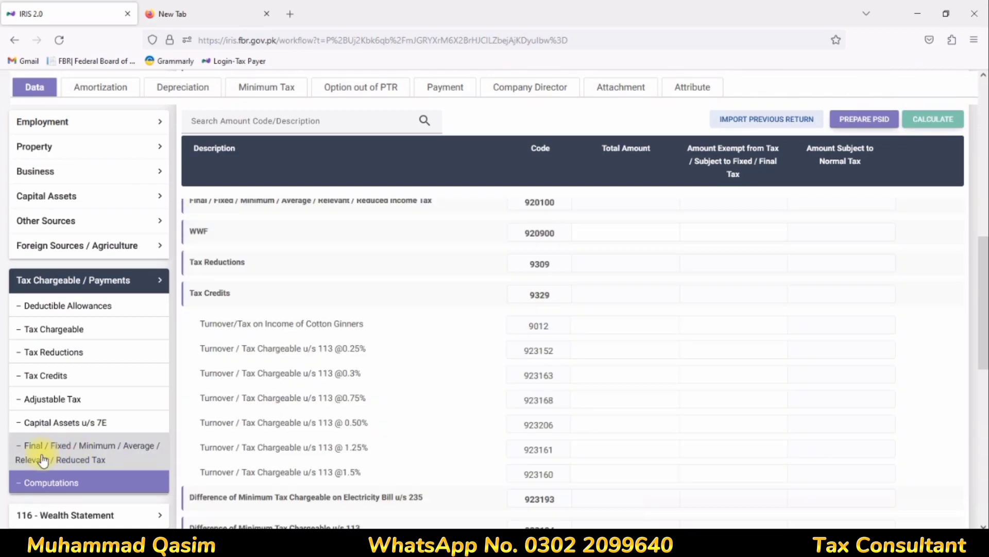
# Add an investment entry "National" with contents "Saving" to Profit on debt u/s 7B (amount not exceeding 5 million) in the final/fixed tax section.
pyautogui.click(59, 459)
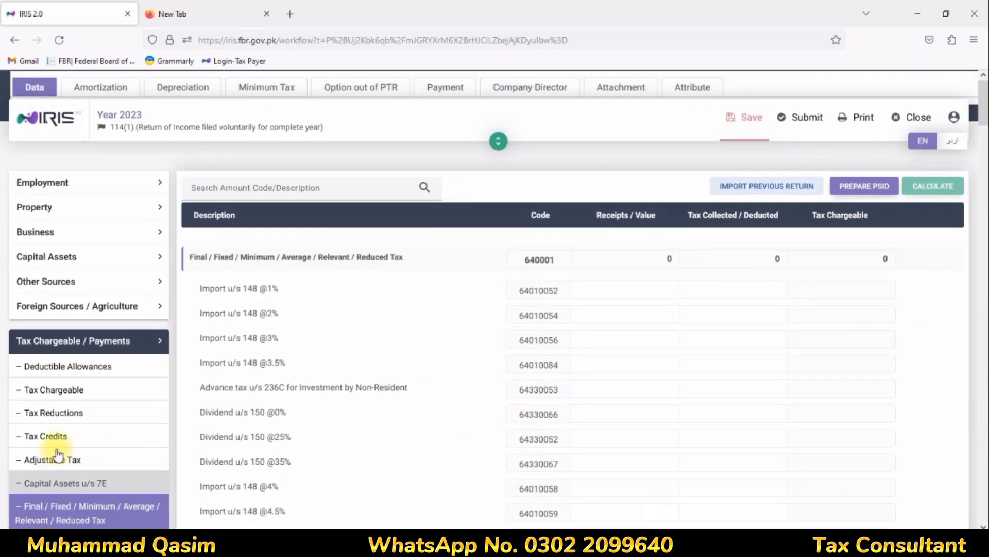
pyautogui.scroll(-8, 441, 287)
pyautogui.scroll(-15, 443, 303)
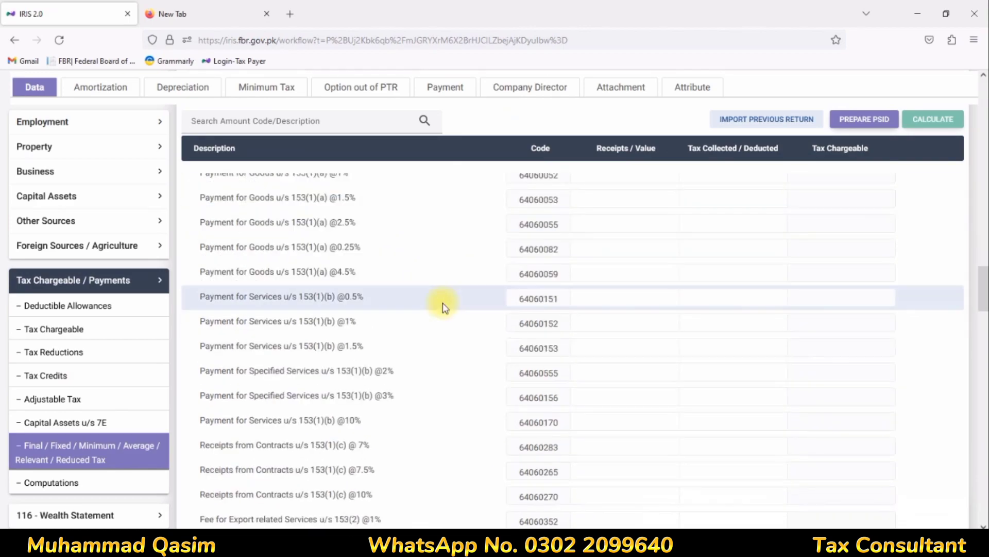
pyautogui.scroll(-15, 443, 305)
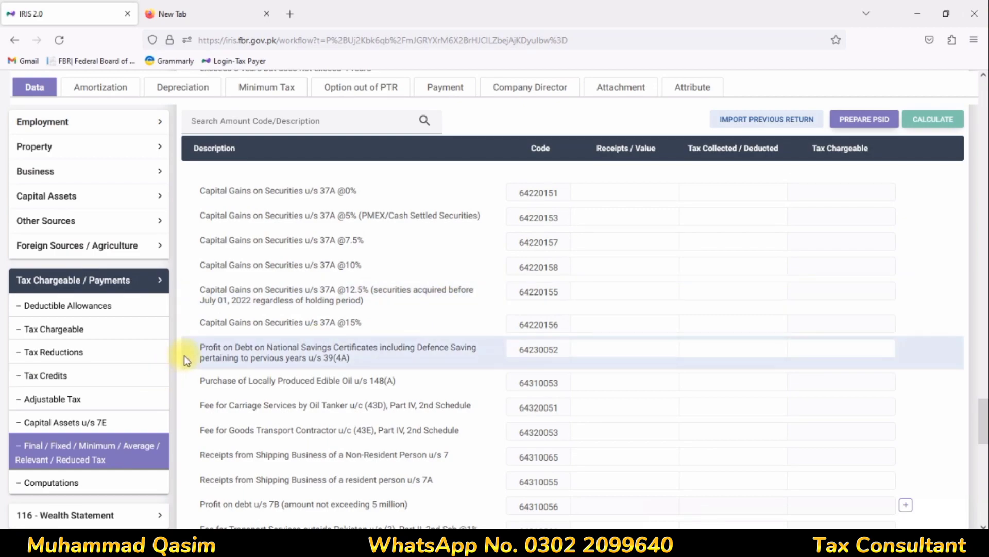
pyautogui.scroll(-5, 258, 394)
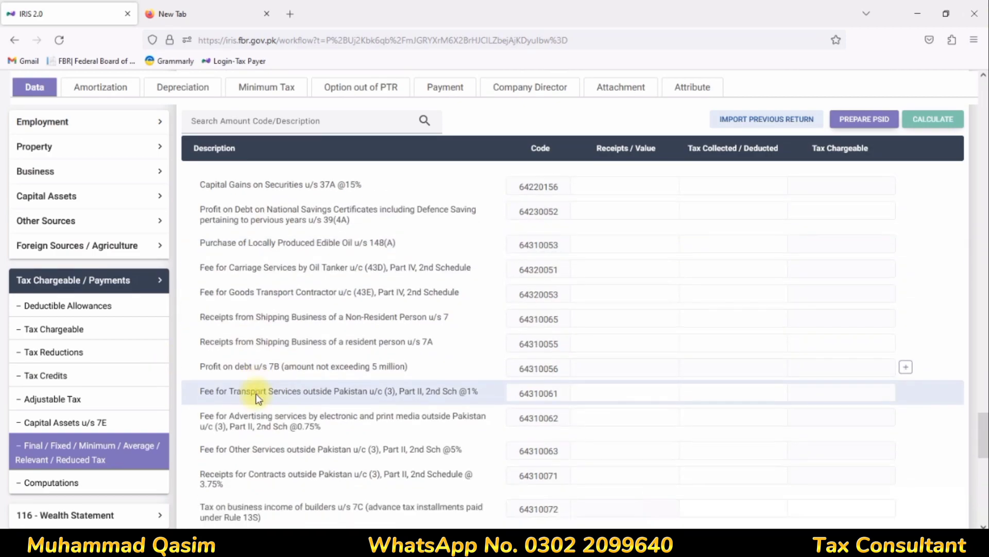
pyautogui.moveTo(196, 314); pyautogui.dragTo(412, 322)
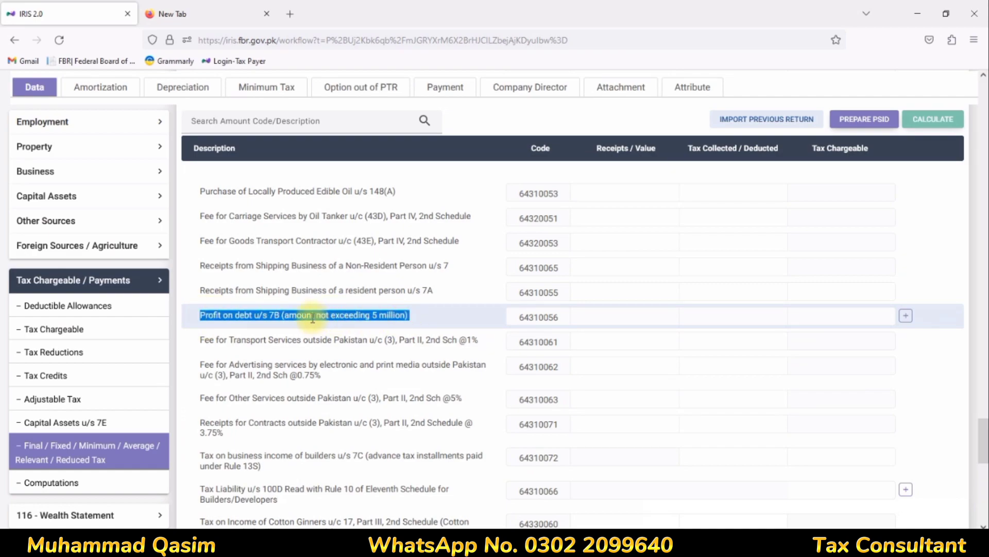
pyautogui.click(906, 316)
pyautogui.write('National')
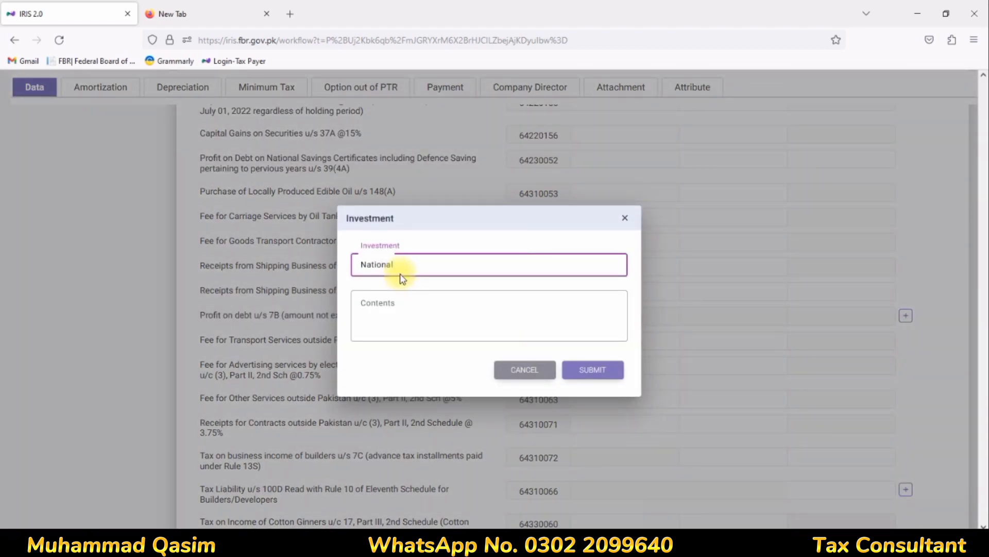
pyautogui.click(393, 305)
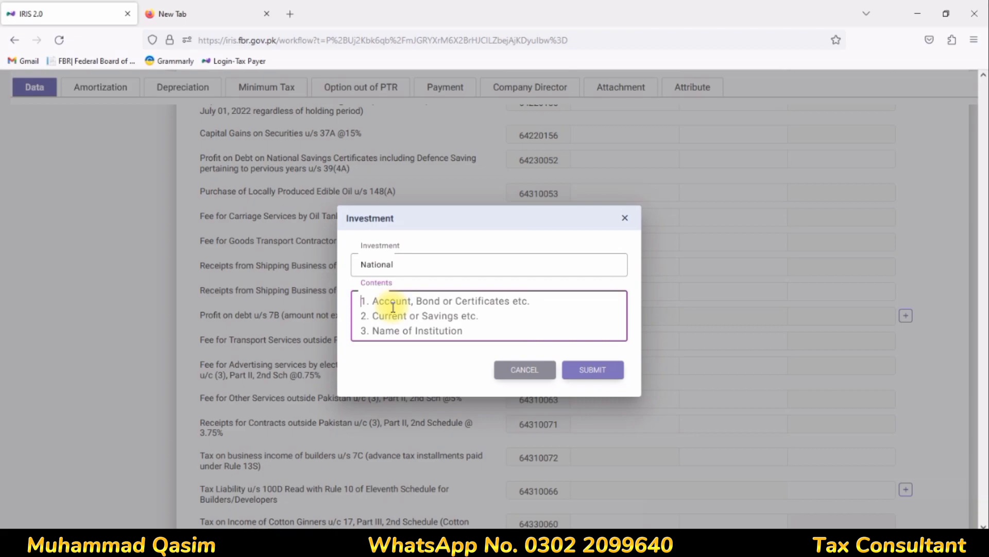
pyautogui.write('Saving')
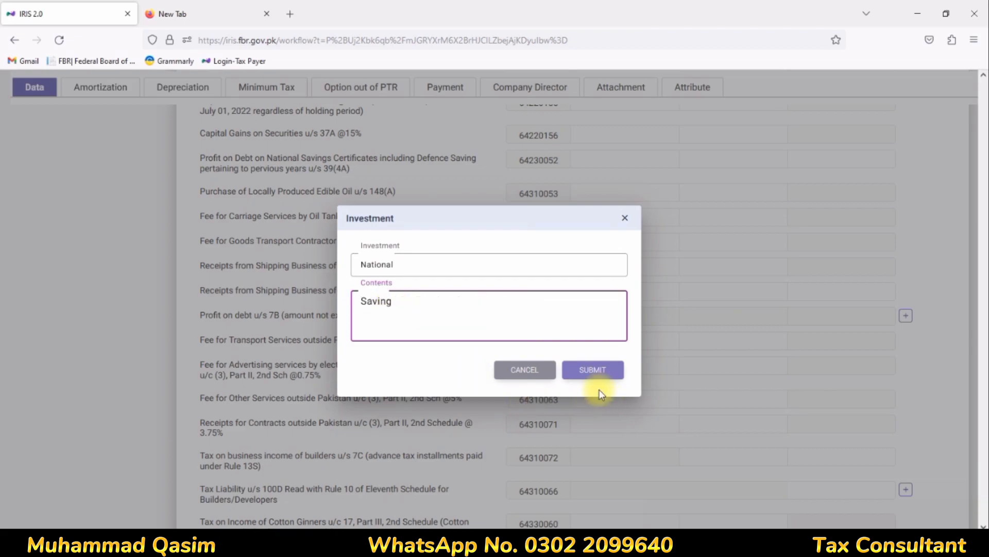
pyautogui.click(581, 380)
# Set the National - Saving entry's receipts to 327,882 and its tax collected to 491,082, and calculate the return.
pyautogui.click(648, 343)
pyautogui.moveTo(647, 344); pyautogui.dragTo(679, 341)
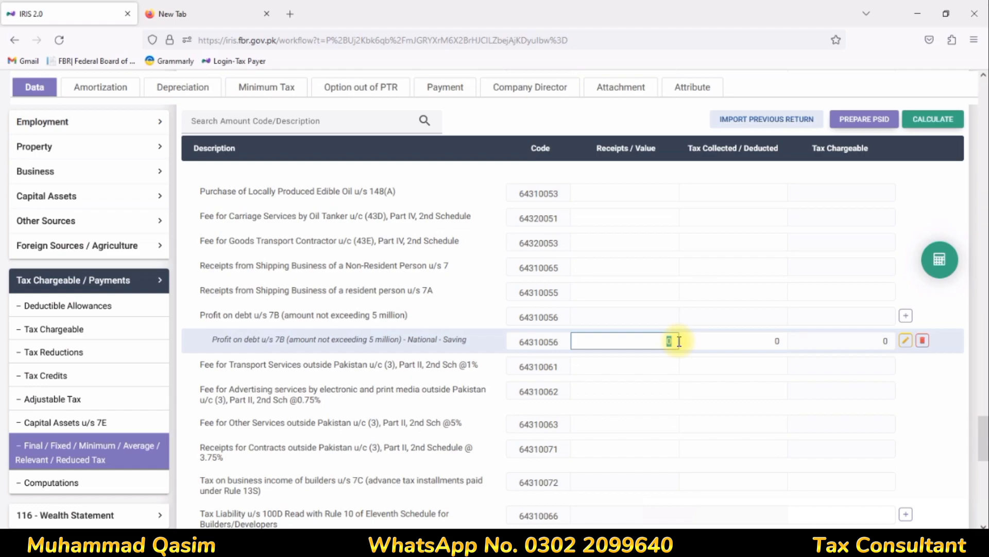
pyautogui.write('327882')
pyautogui.click(766, 339)
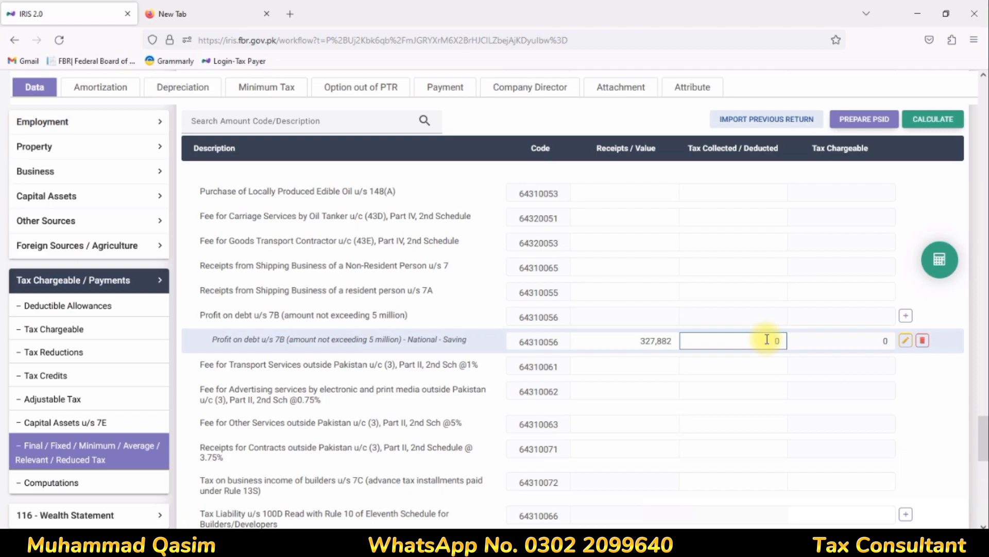
pyautogui.write('491882')
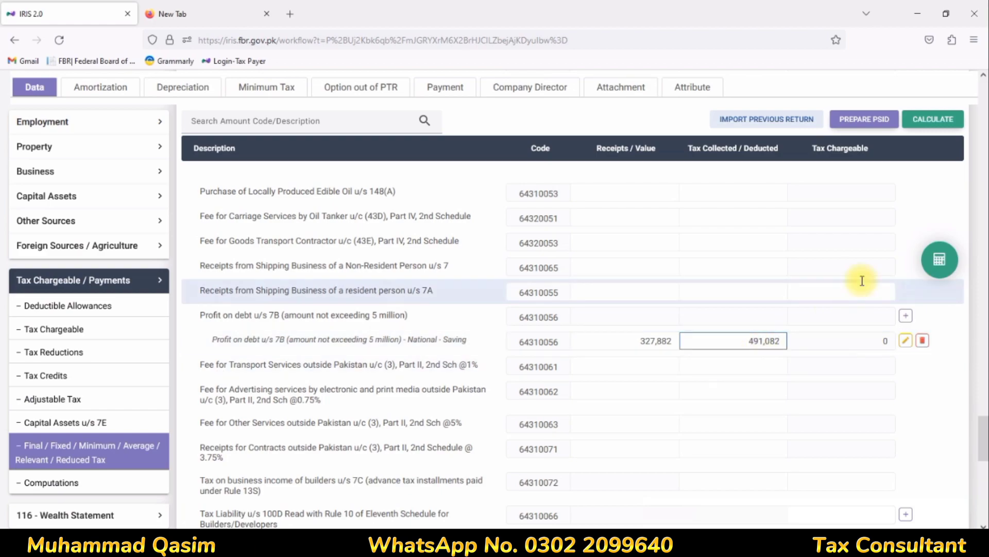
pyautogui.click(932, 253)
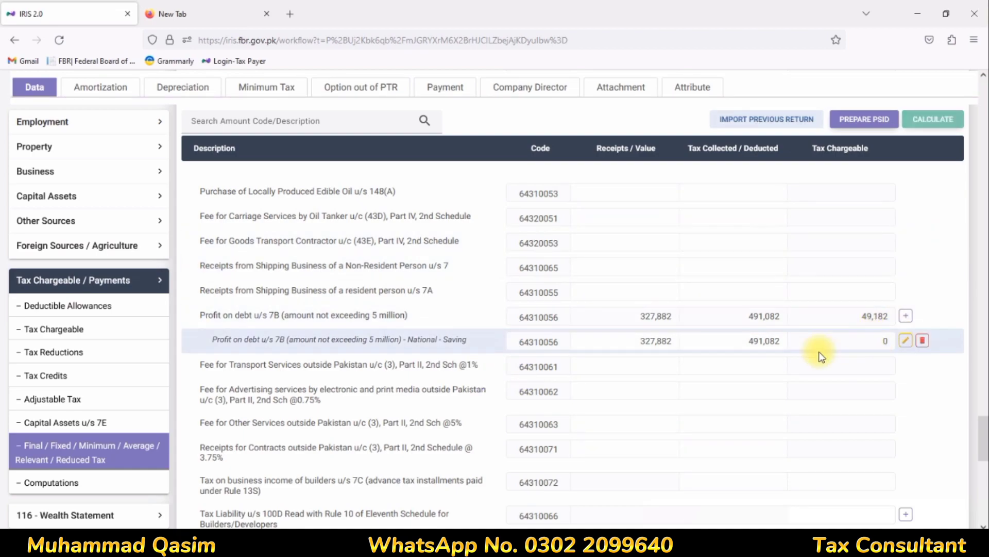
# Add an investment entry "Bank MBL" with contents "Profit" to Profit on debt u/s 7B (amount not exceeding 5 million).
pyautogui.click(906, 316)
pyautogui.click(380, 263)
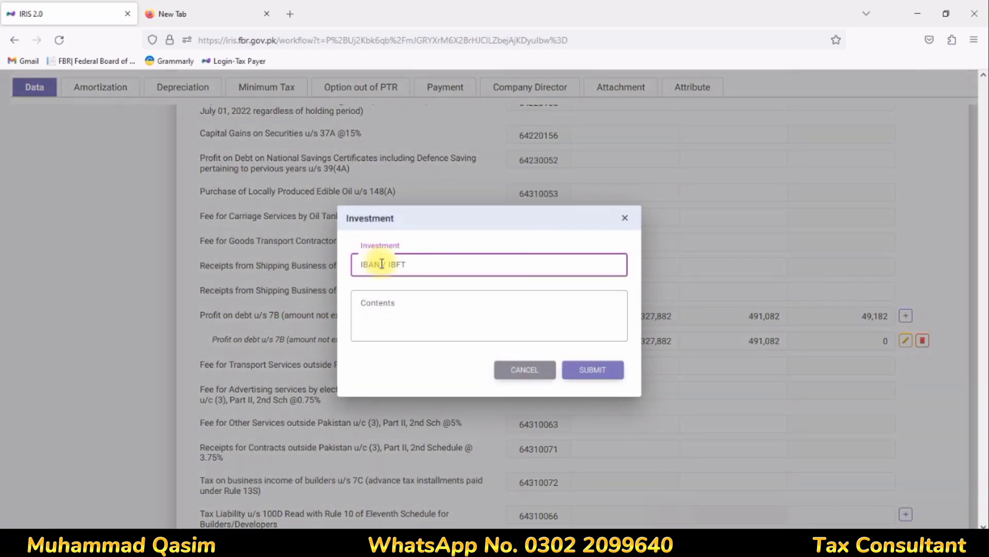
pyautogui.write('MBL')
pyautogui.click(373, 315)
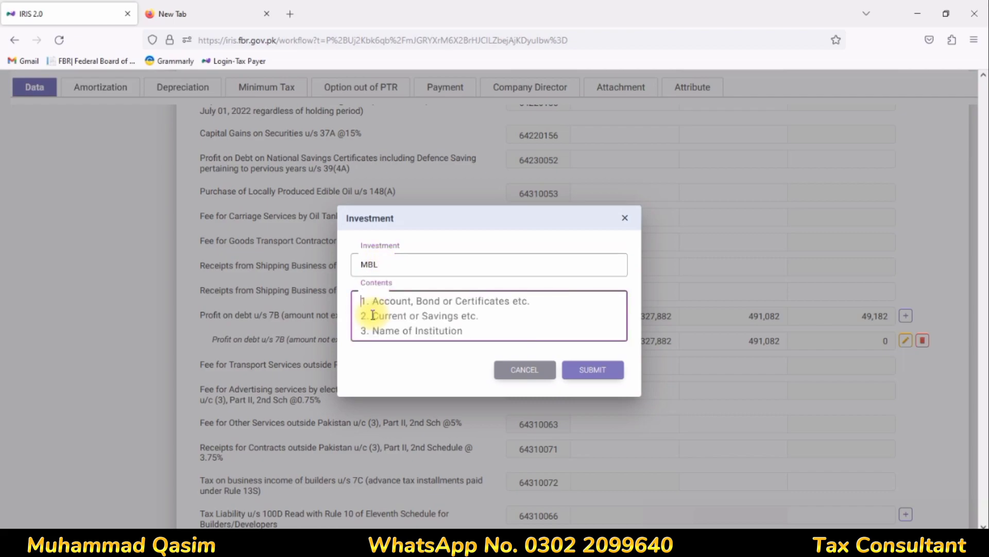
pyautogui.write('Pro')
pyautogui.press('BackSpace')
pyautogui.press('BackSpace')
pyautogui.press('BackSpace')
pyautogui.click(365, 264)
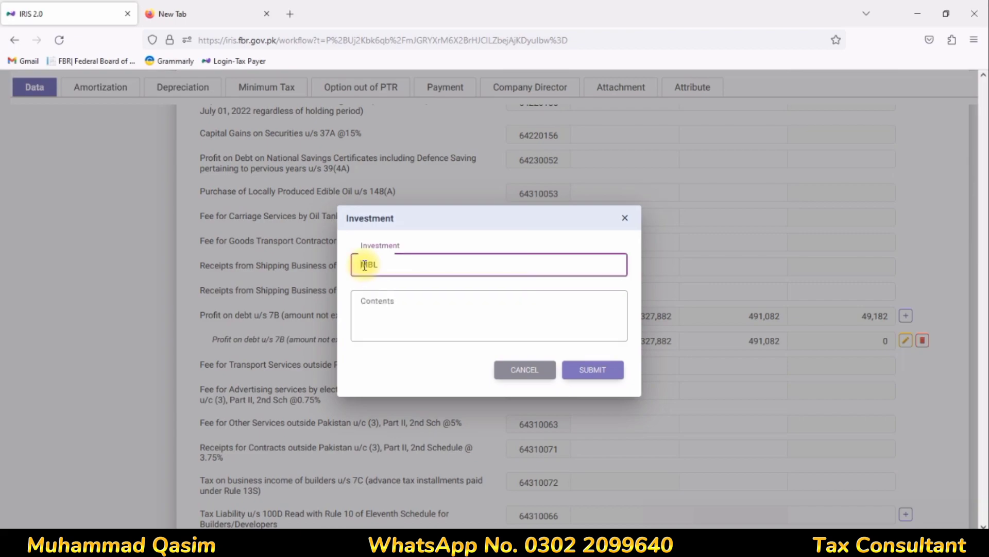
pyautogui.write('Bank')
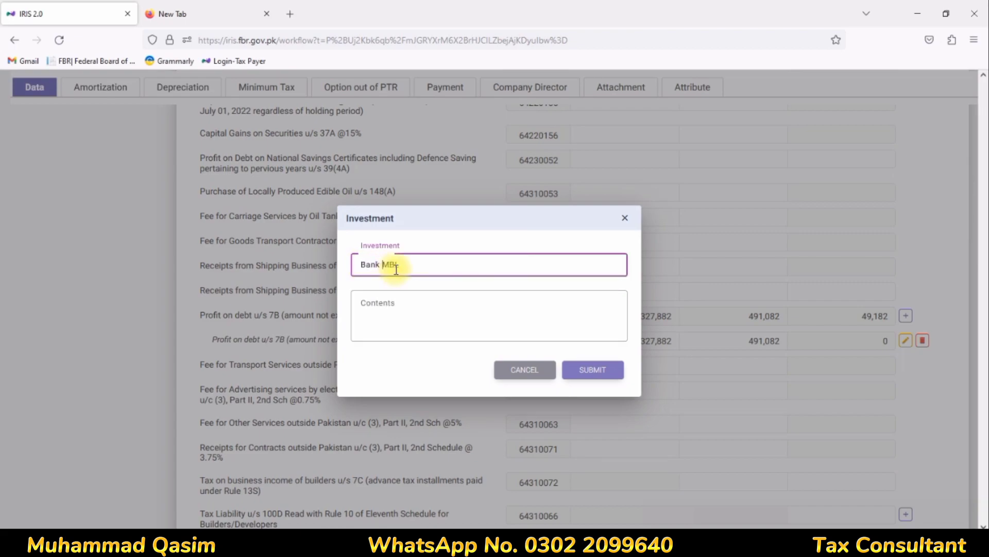
pyautogui.click(384, 310)
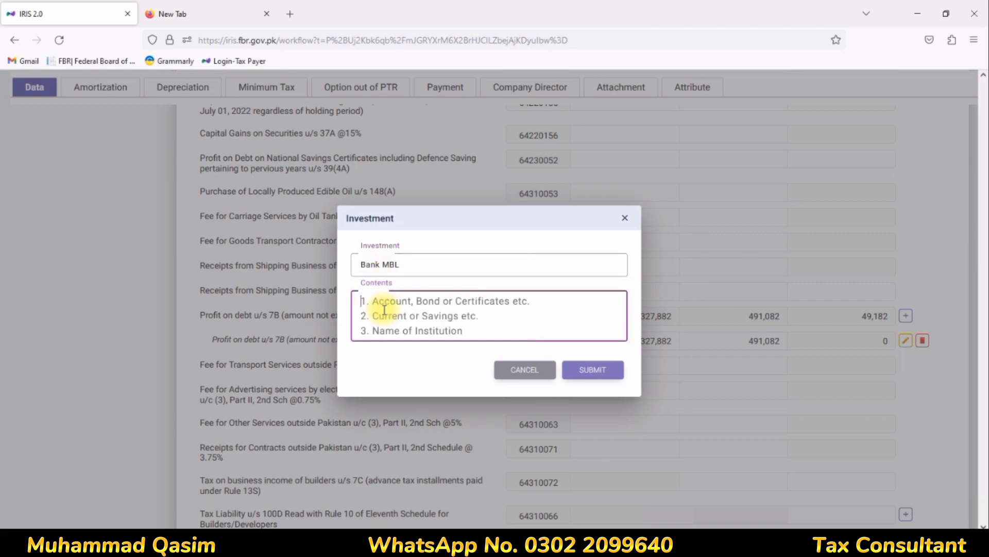
pyautogui.write('PRofit')
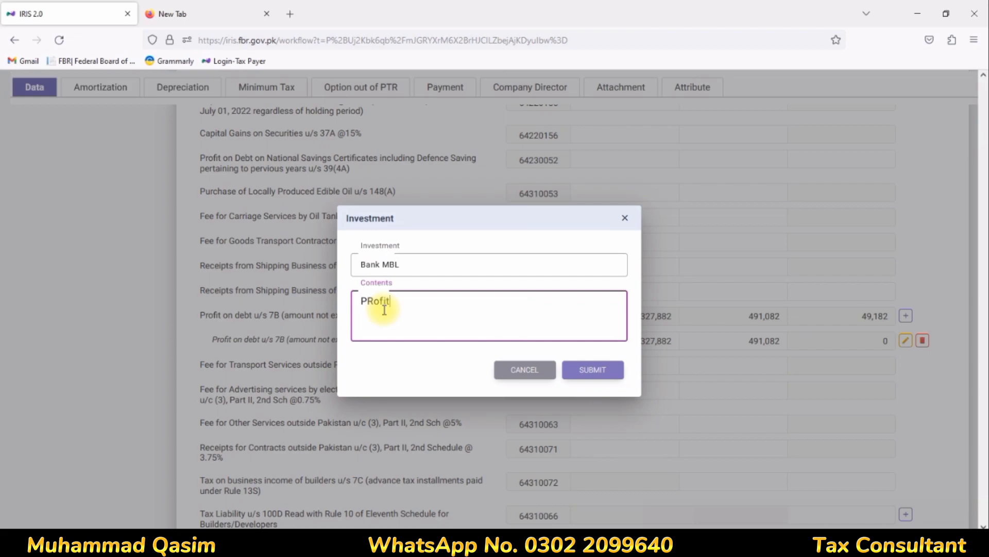
pyautogui.press('BackSpace')
pyautogui.press('BackSpace')
pyautogui.press('BackSpace')
pyautogui.press('BackSpace')
pyautogui.press('BackSpace')
pyautogui.write('rofit')
pyautogui.click(594, 374)
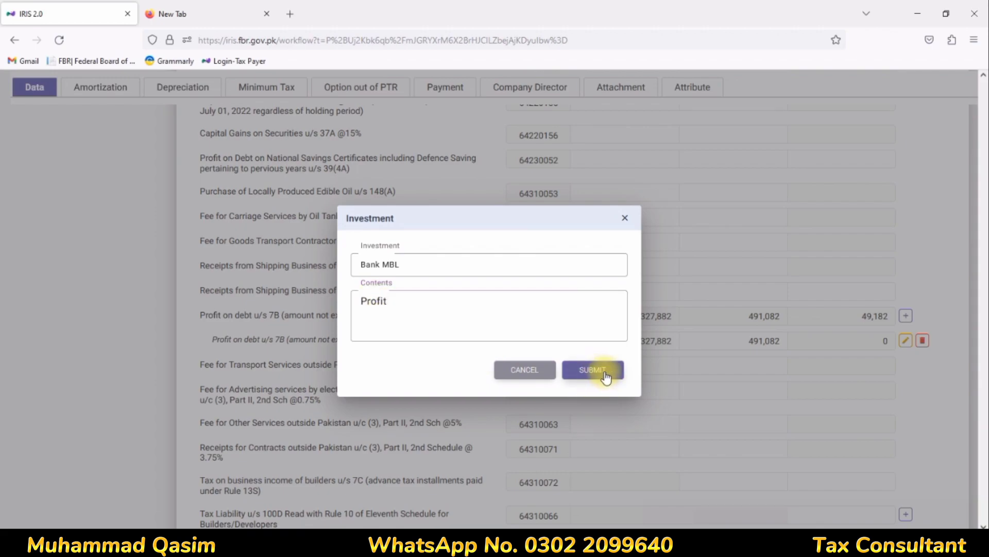
# Set the Bank MBL - Profit entry's receipts to 5,914 and its tax collected to 887, and calculate the return.
pyautogui.click(672, 339)
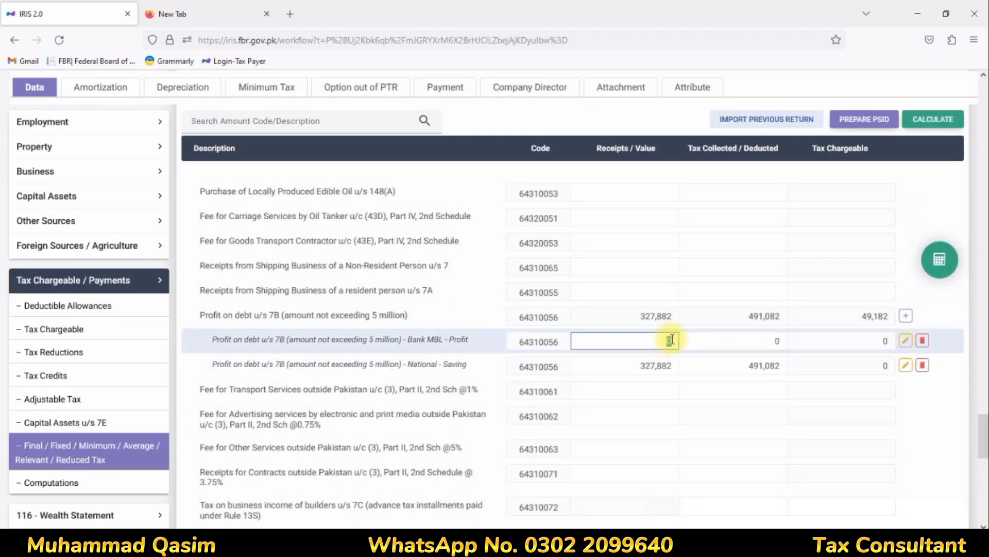
pyautogui.write('5914')
pyautogui.click(767, 341)
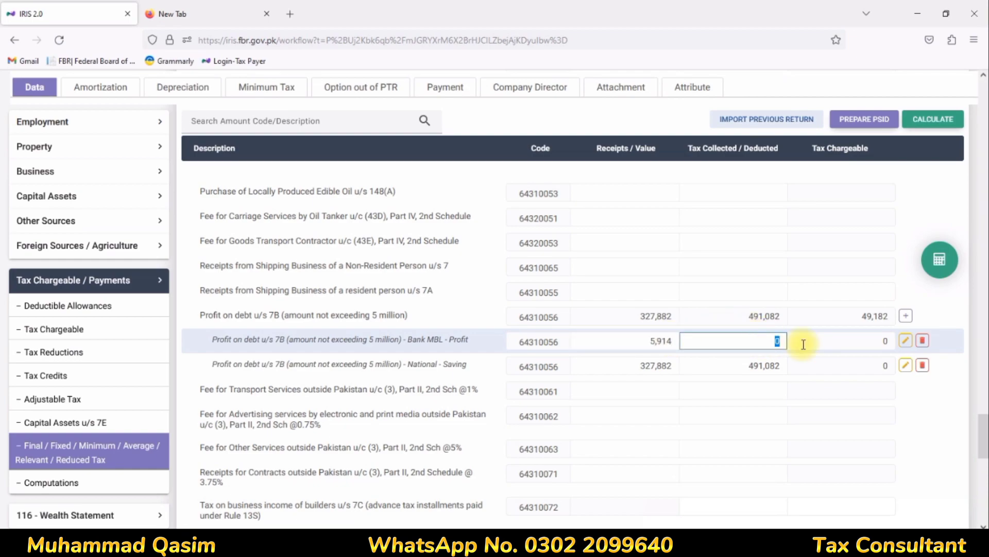
pyautogui.write('887')
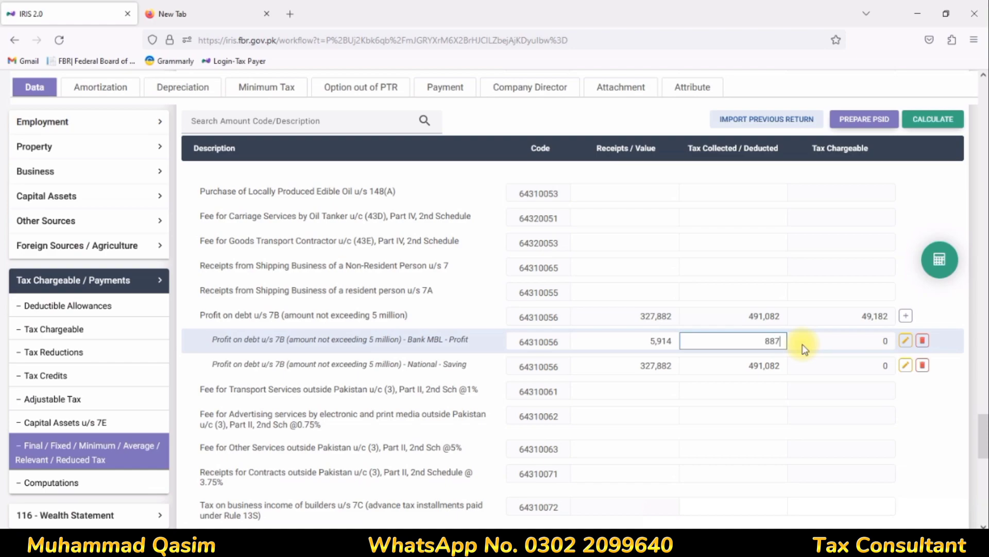
pyautogui.click(938, 269)
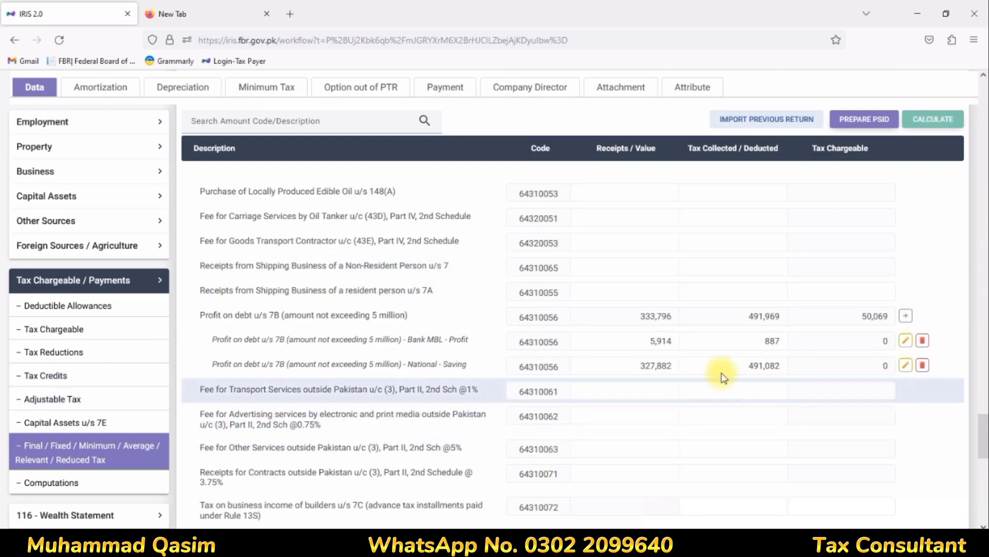
# Examine the Computations section for the tax chargeable, final/fixed tax, withholding income tax and refundable income tax.
pyautogui.click(49, 482)
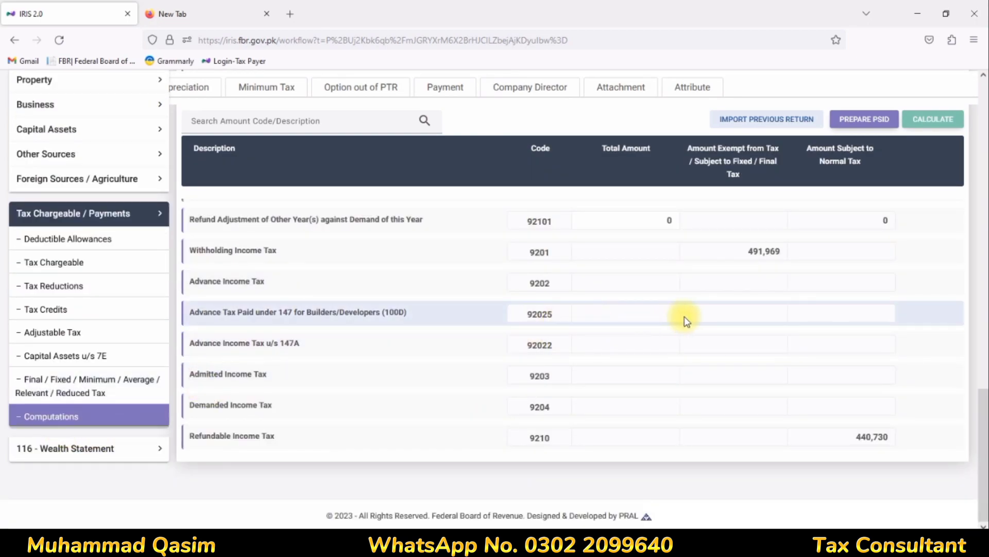
pyautogui.scroll(2, 684, 320)
pyautogui.scroll(10, 685, 320)
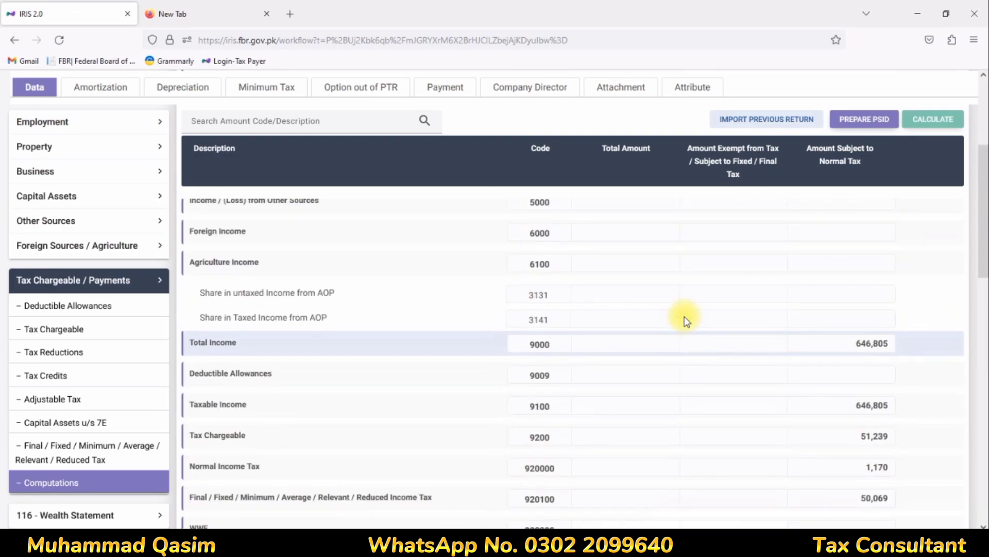
pyautogui.scroll(3, 685, 320)
pyautogui.scroll(-5, 685, 320)
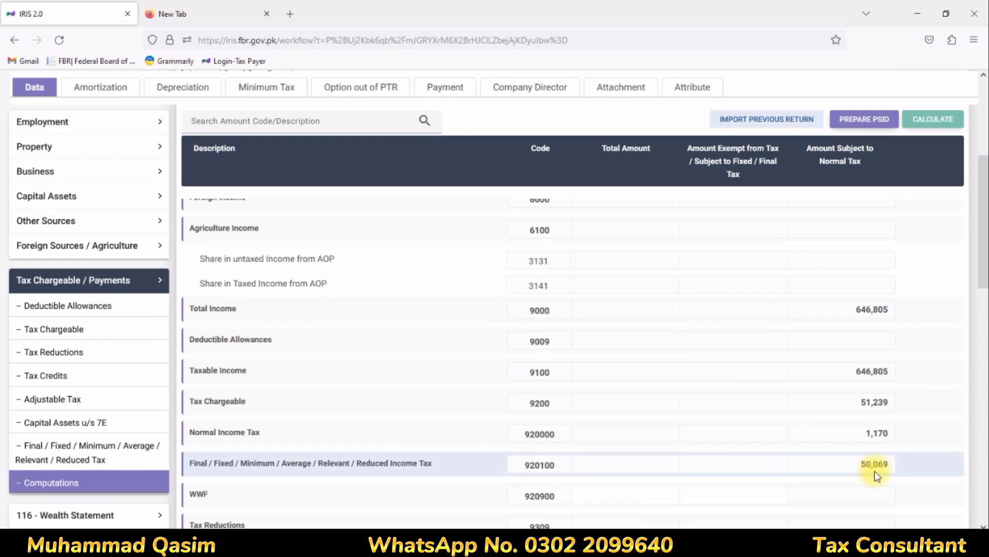
pyautogui.scroll(-10, 874, 471)
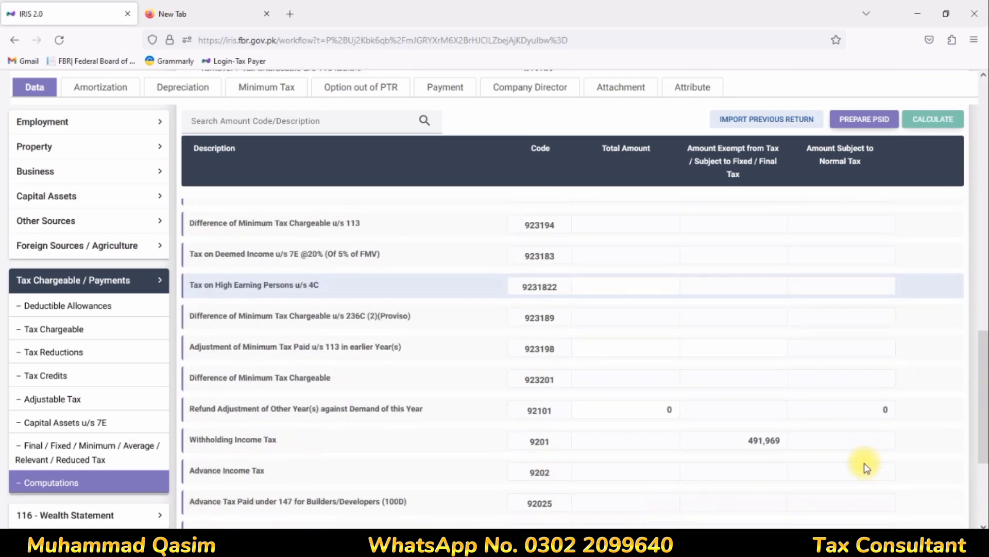
pyautogui.scroll(-5, 765, 449)
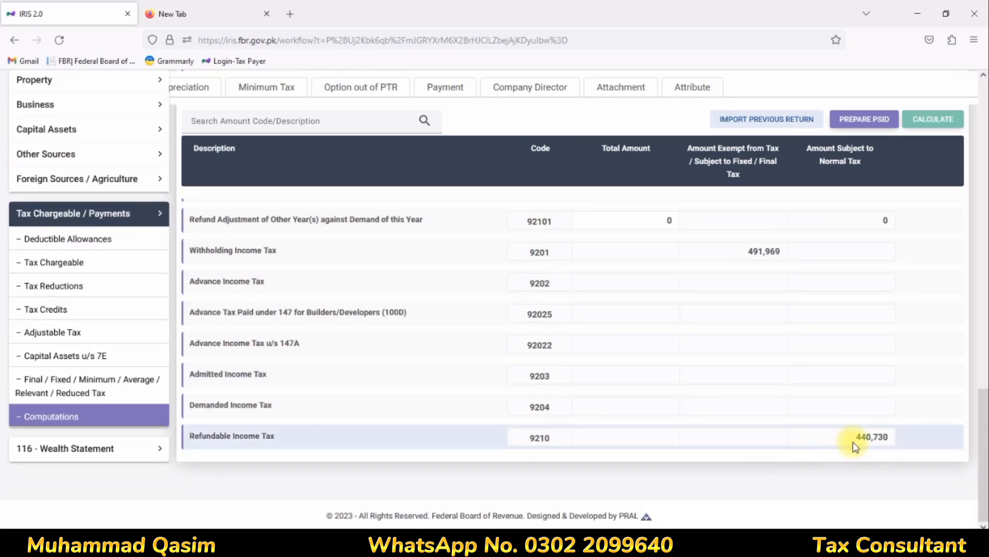
pyautogui.scroll(2, 853, 441)
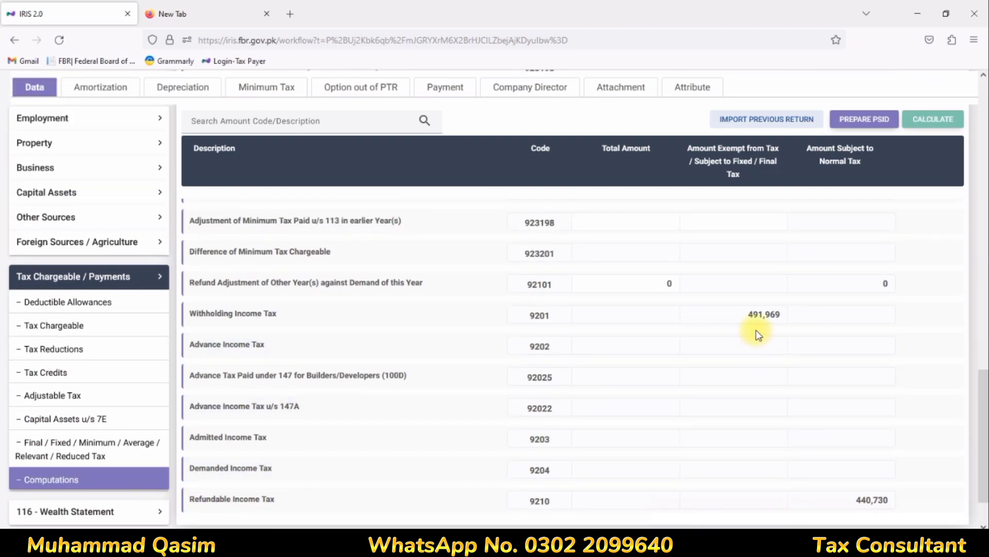
pyautogui.moveTo(747, 315); pyautogui.dragTo(793, 312)
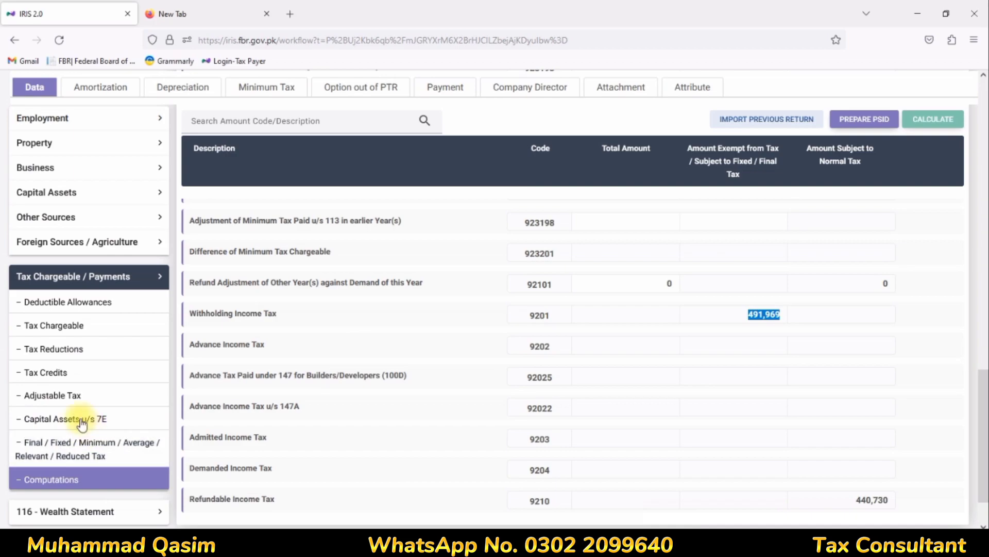
# Correct the tax collected on the National - Saving profit on debt entry to 49,182 and recalculate the return.
pyautogui.click(69, 407)
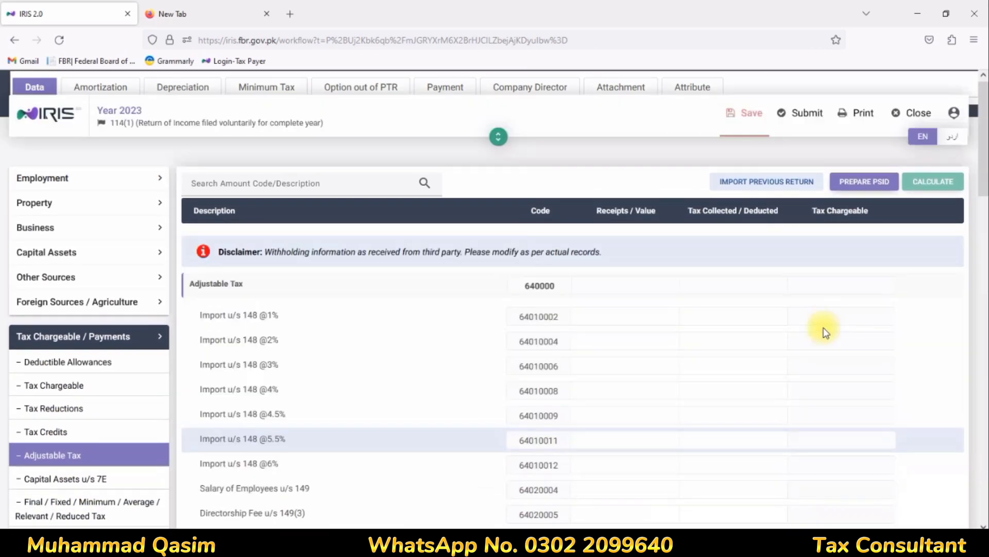
pyautogui.scroll(-20, 708, 355)
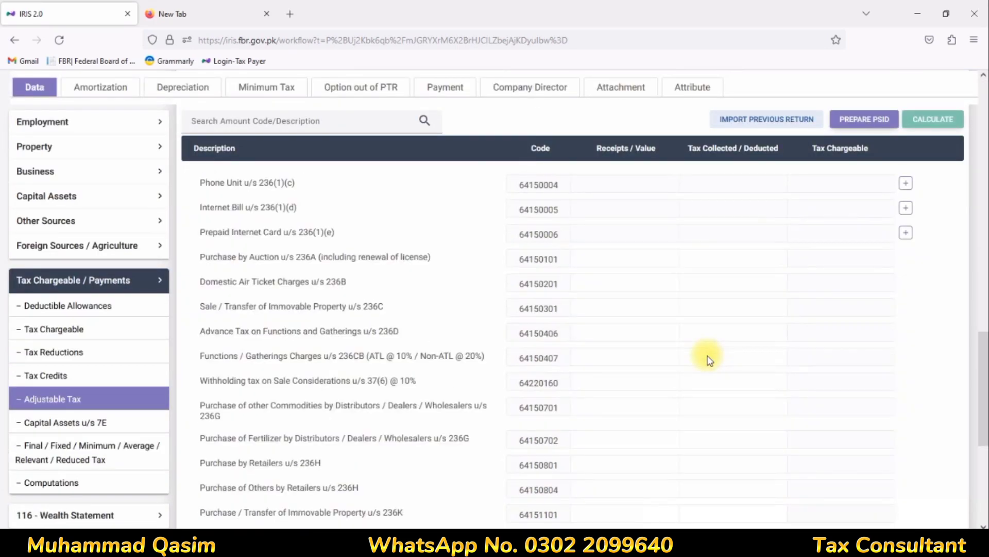
pyautogui.click(62, 382)
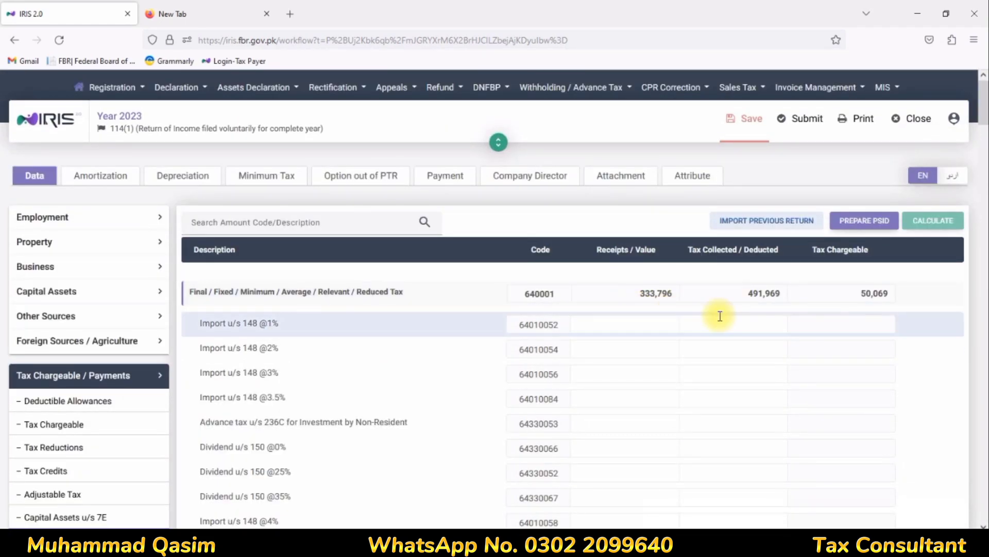
pyautogui.scroll(-10, 720, 315)
pyautogui.scroll(-15, 721, 319)
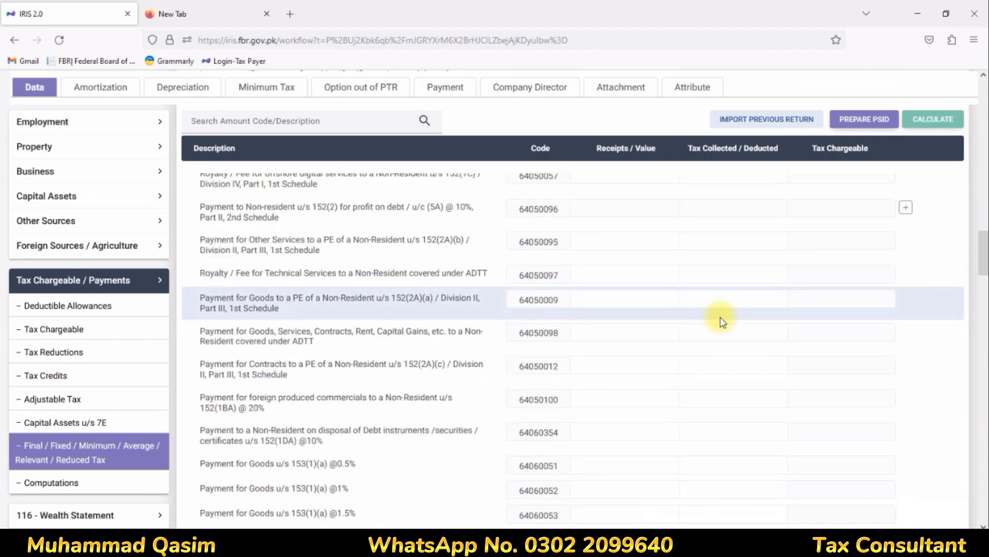
pyautogui.scroll(-20, 721, 317)
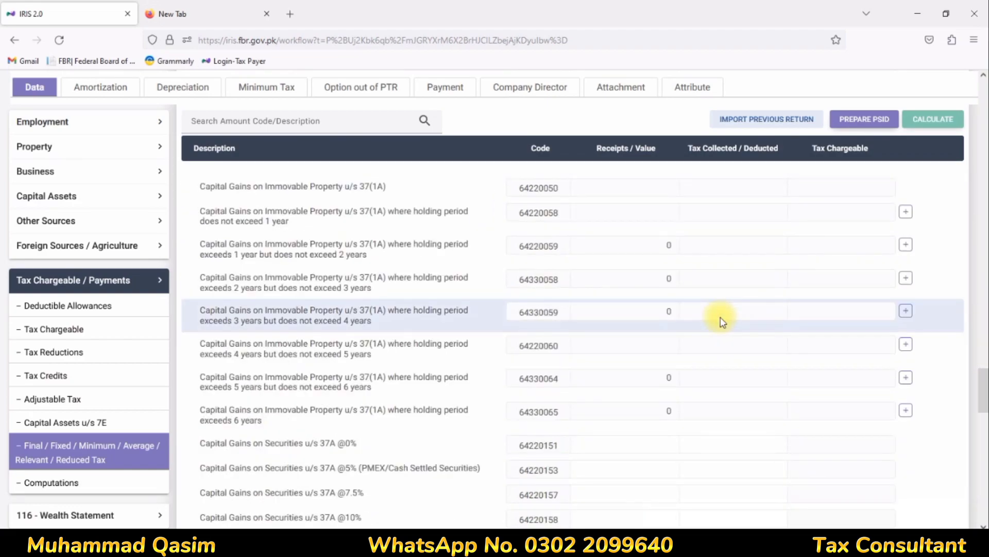
pyautogui.click(760, 239)
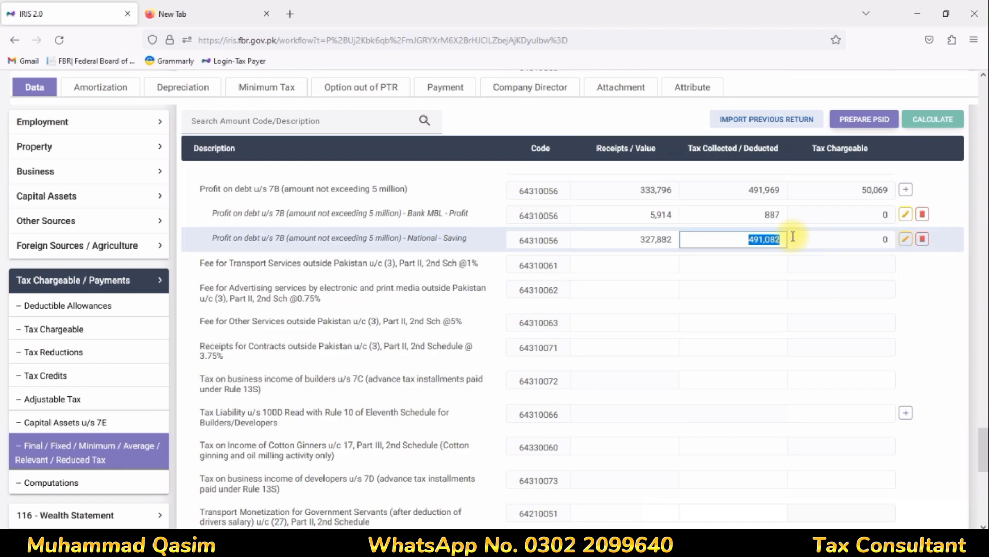
pyautogui.write('49182')
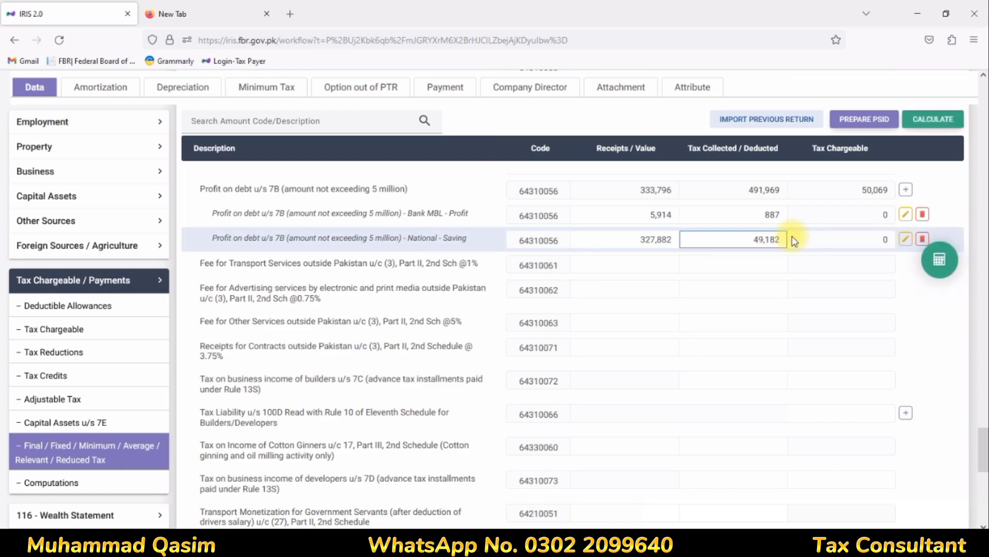
pyautogui.click(945, 267)
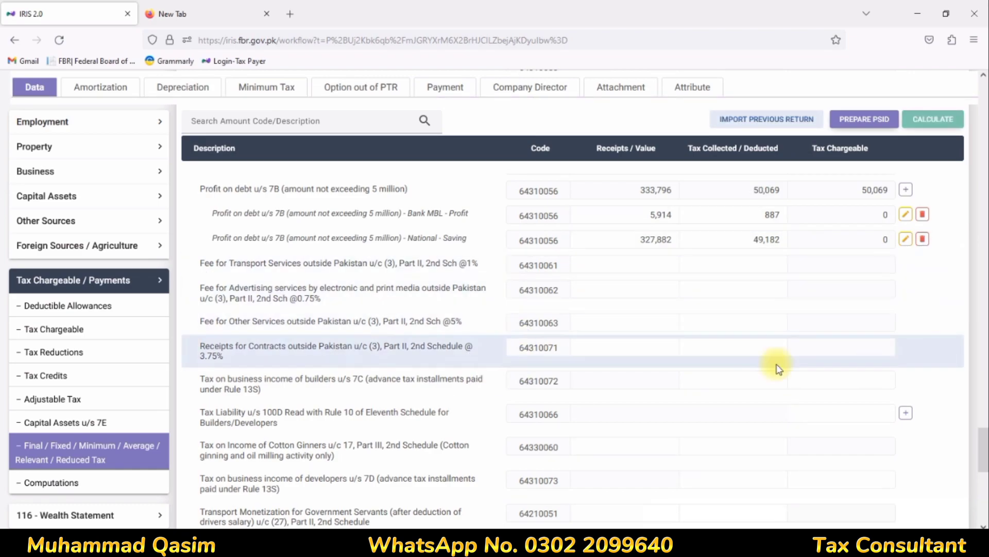
# Review the recalculated withholding tax, admitted income tax, normal income tax and final/fixed tax in the Computations section.
pyautogui.click(49, 482)
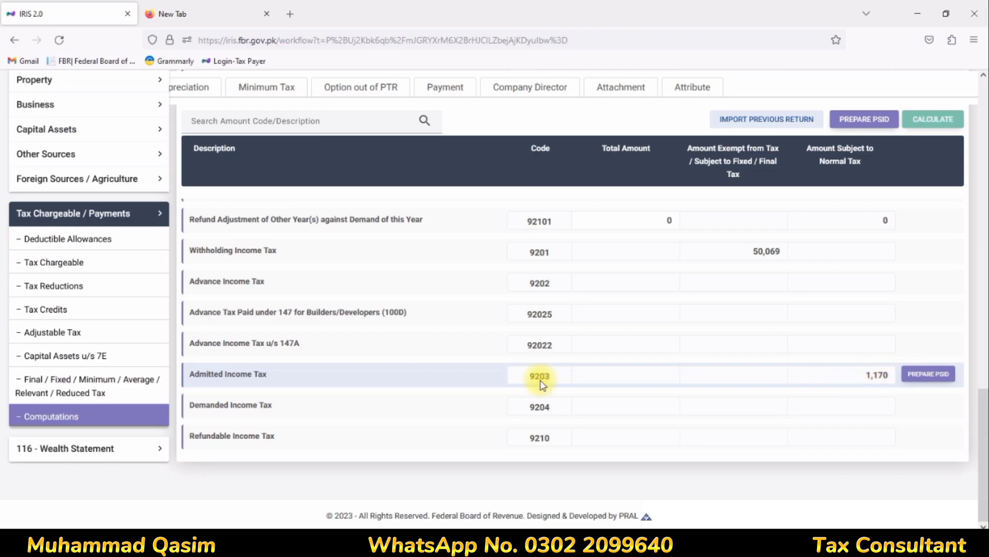
pyautogui.scroll(3, 753, 344)
pyautogui.scroll(10, 763, 381)
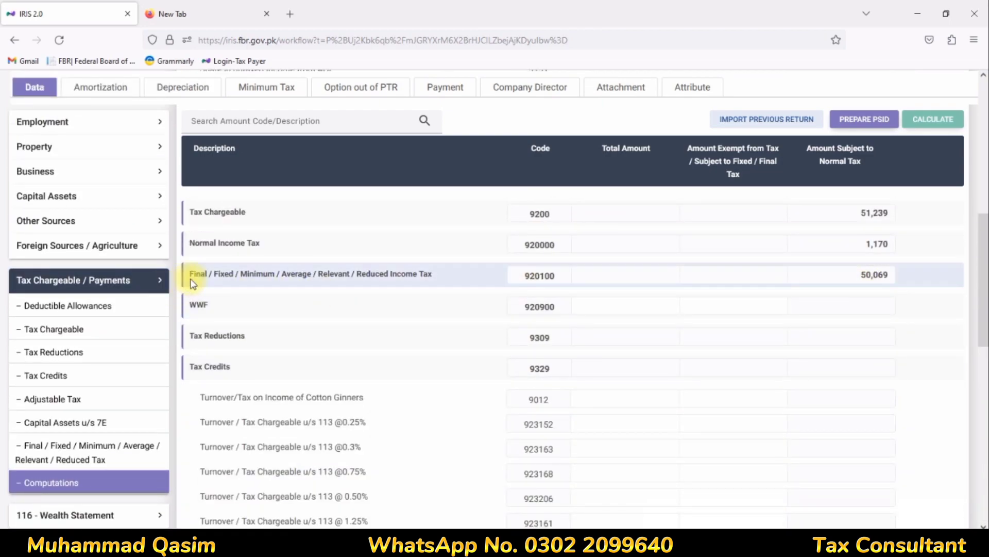
pyautogui.scroll(3, 867, 277)
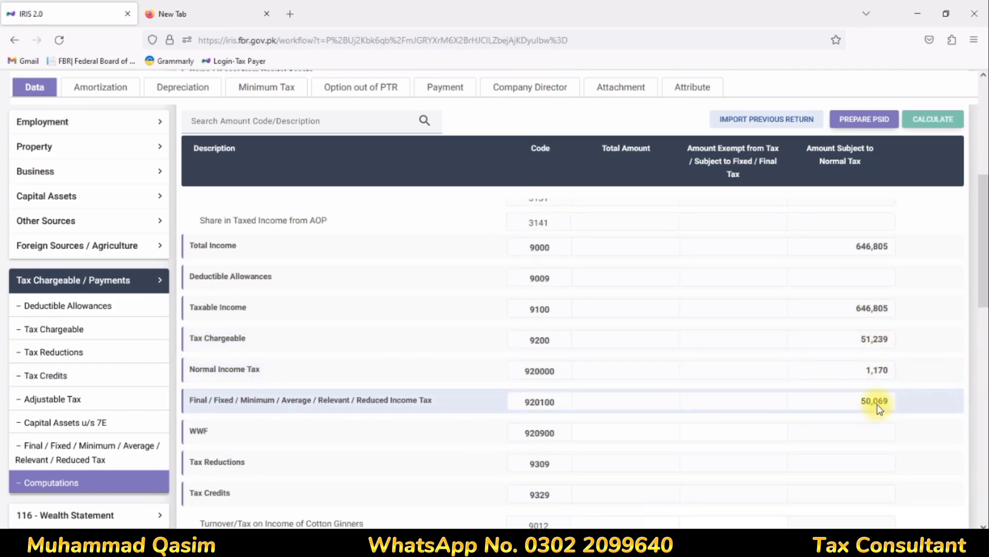
# In the Adjustable Tax section, start a new entry for Cellphone Bill u/s 236(1)(a), code 64150002.
pyautogui.click(50, 400)
pyautogui.scroll(-3, 388, 407)
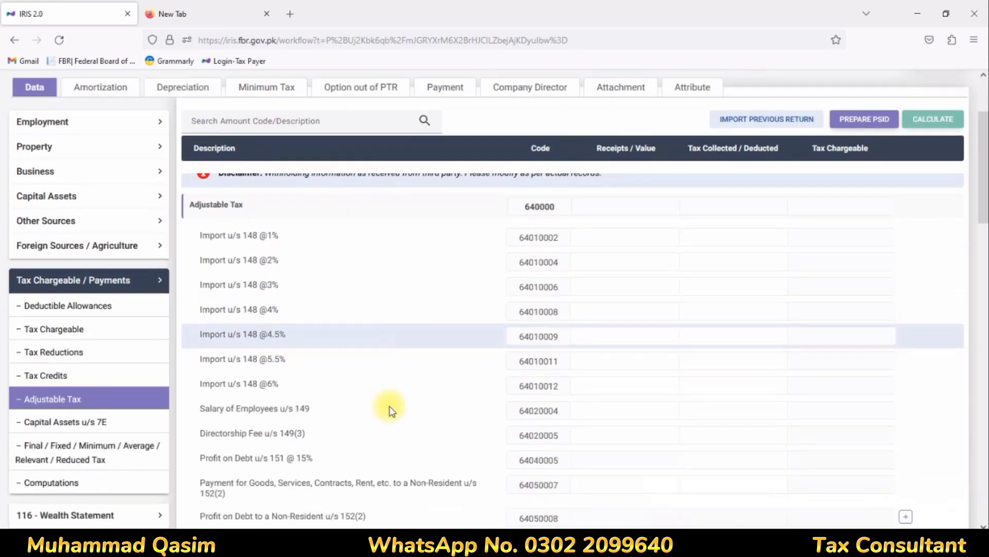
pyautogui.scroll(-4, 389, 407)
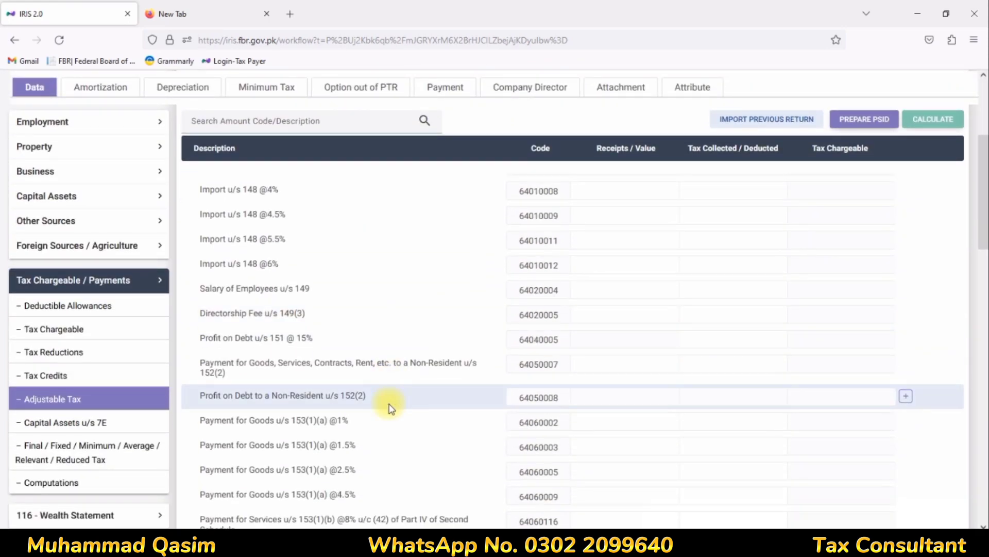
pyautogui.scroll(-1, 389, 407)
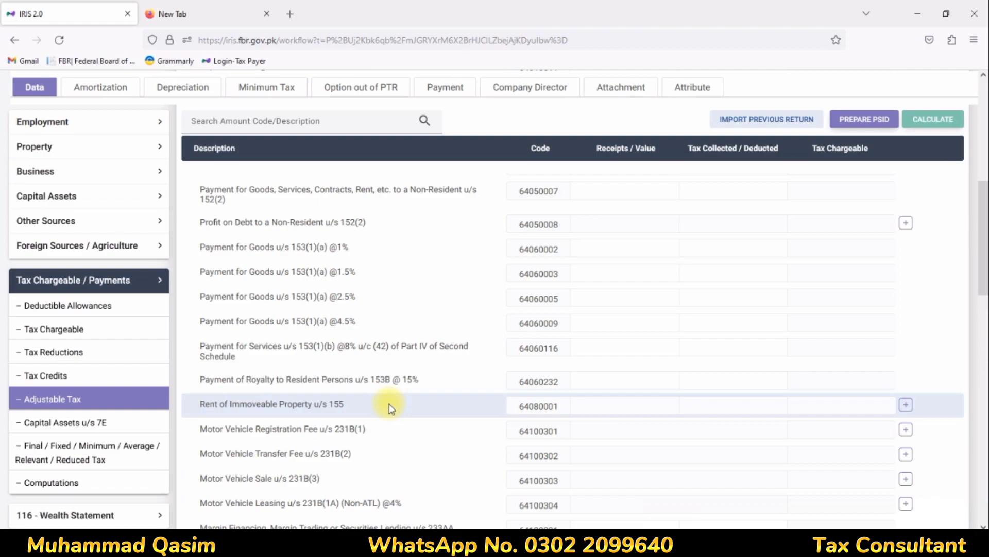
pyautogui.scroll(-4, 389, 407)
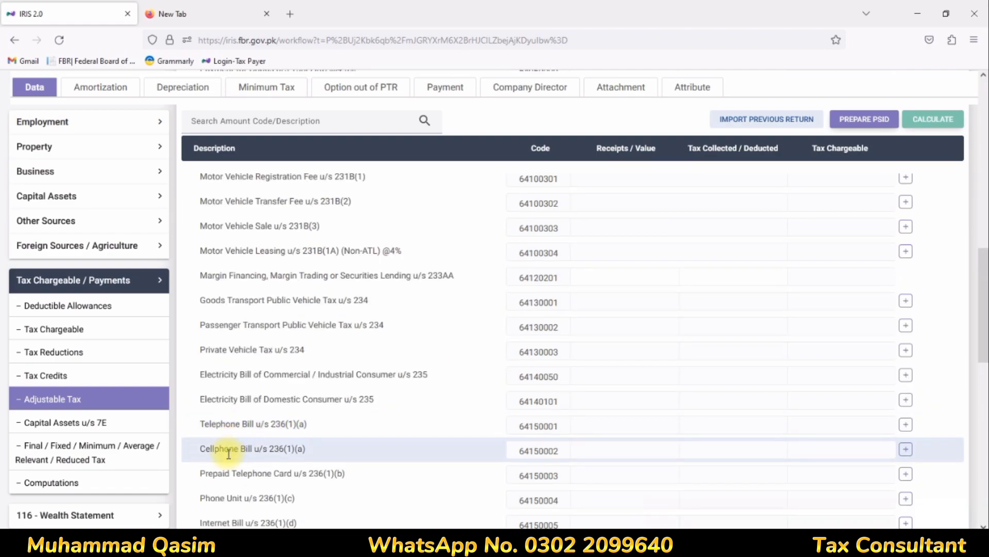
pyautogui.scroll(-1, 275, 452)
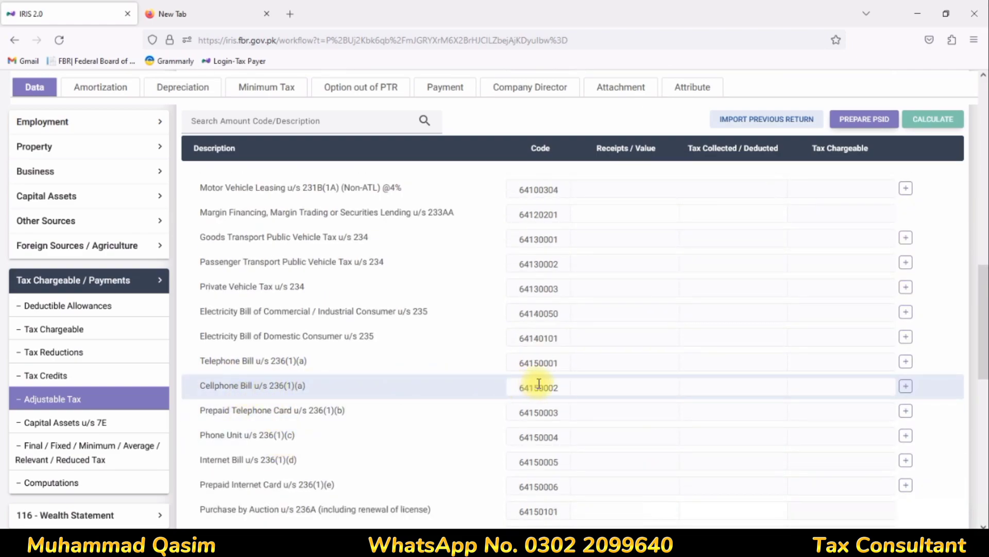
pyautogui.click(905, 388)
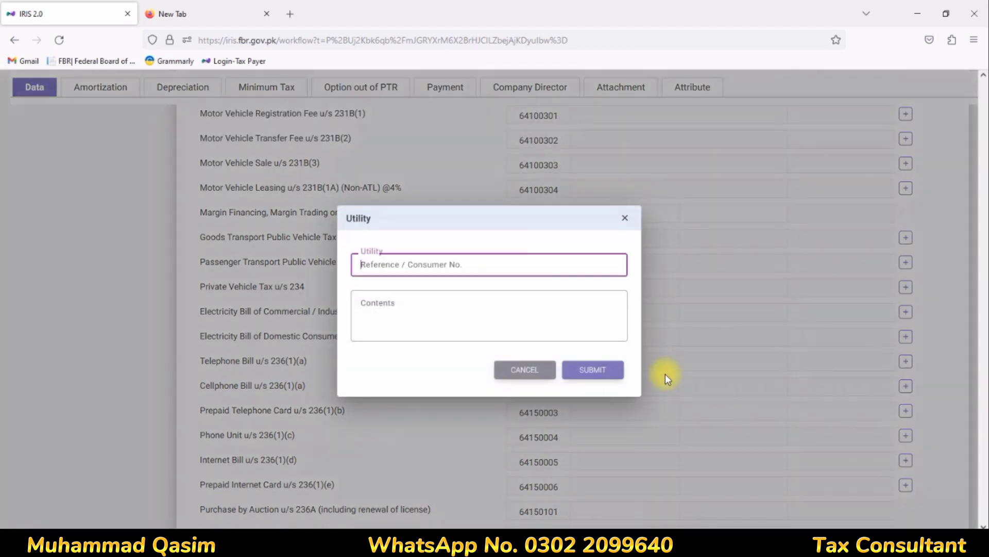
# Fill in the cellphone bill entry with utility Jazz and contents Tax, and submit it.
pyautogui.write('jaz')
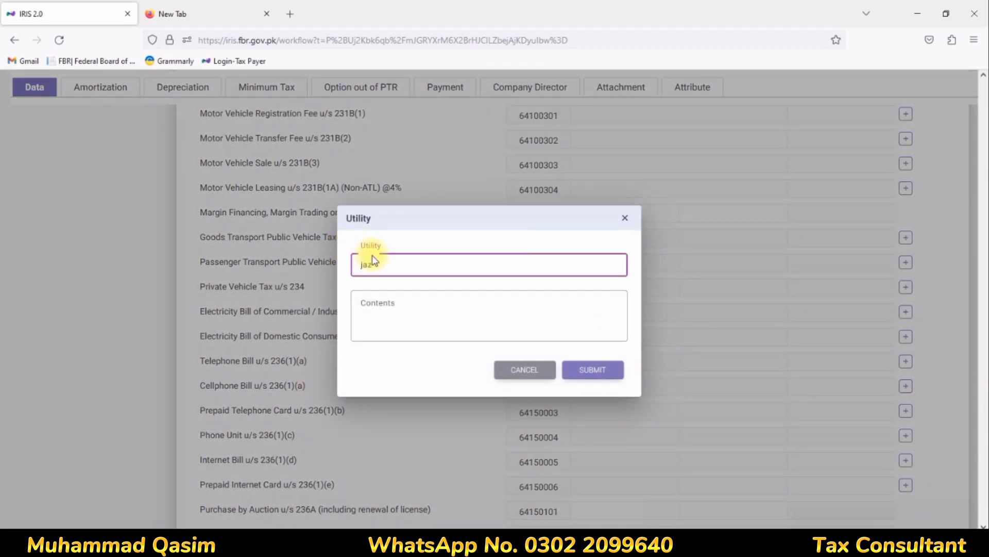
pyautogui.press('BackSpace')
pyautogui.press('BackSpace')
pyautogui.press('BackSpace')
pyautogui.write('JA')
pyautogui.press('BackSpace')
pyautogui.press('BackSpace')
pyautogui.press('BackSpace')
pyautogui.write('Ja')
pyautogui.click(386, 308)
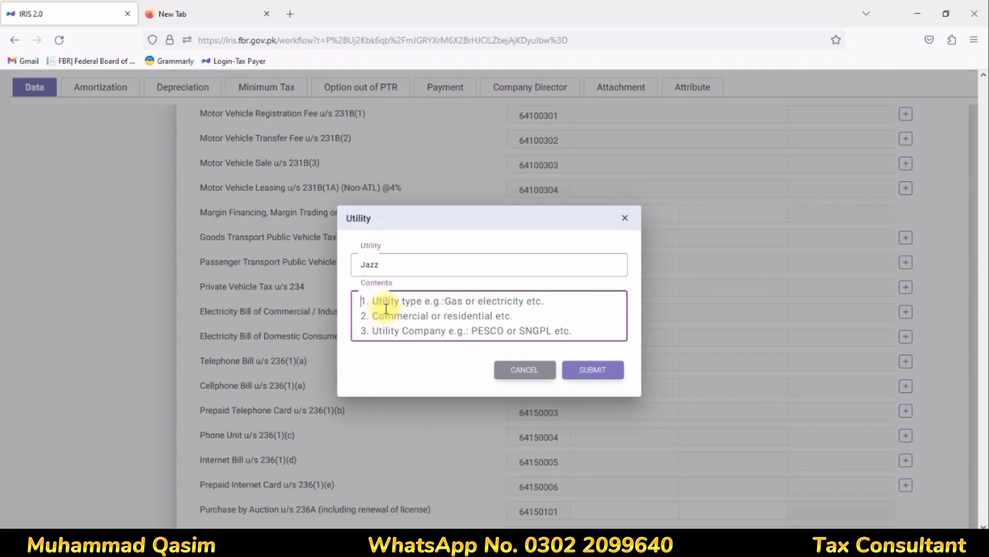
pyautogui.write('Tax')
pyautogui.click(605, 378)
# Set the Jazz cellphone bill entry's receipts to 713 and its tax collected to 107, and calculate the return.
pyautogui.click(644, 410)
pyautogui.moveTo(644, 410); pyautogui.dragTo(710, 412)
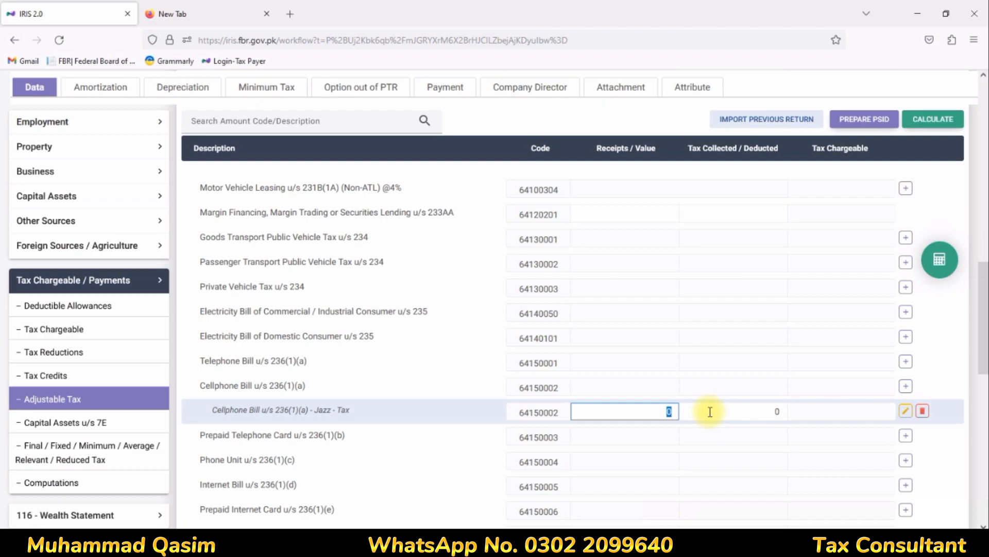
pyautogui.write('713')
pyautogui.click(710, 411)
pyautogui.write('107')
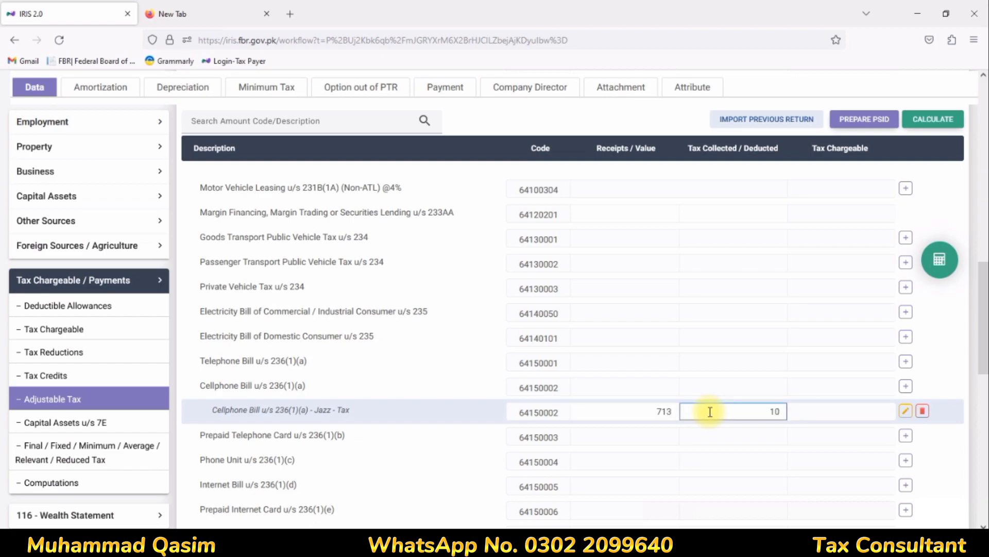
pyautogui.click(936, 268)
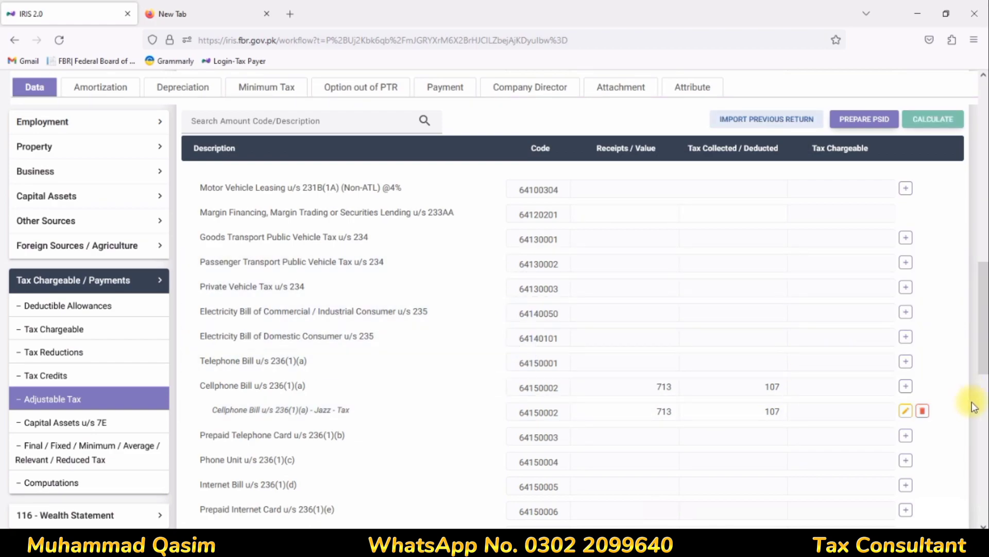
# Add a second Cellphone Bill u/s 236(1)(a) entry with utility Zonge and contents Tax.
pyautogui.click(905, 388)
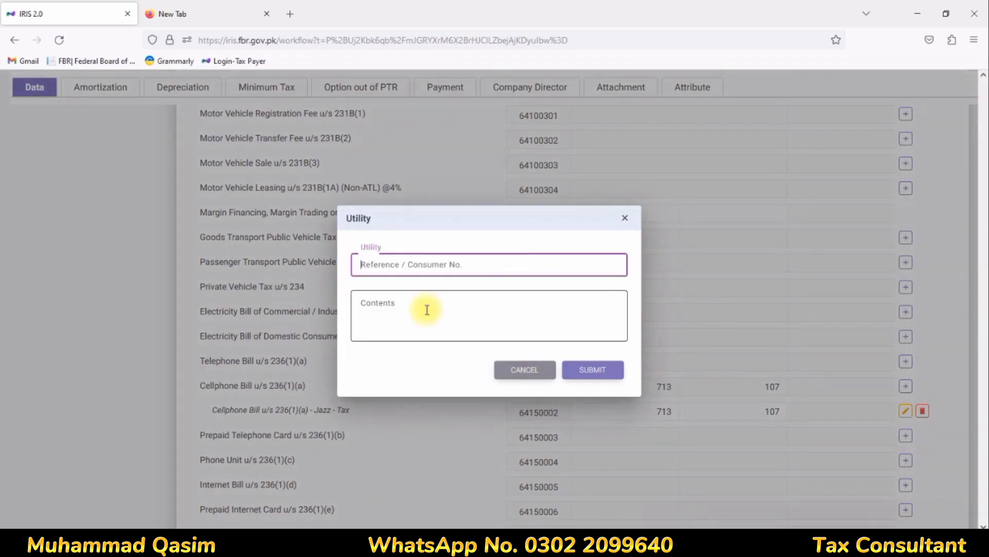
pyautogui.write('Zon')
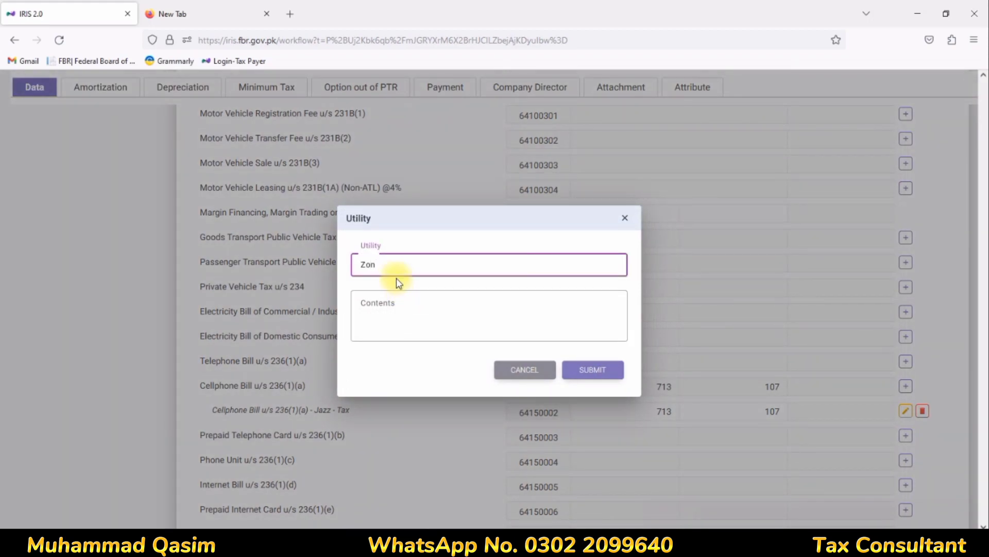
pyautogui.write('ge')
pyautogui.click(400, 310)
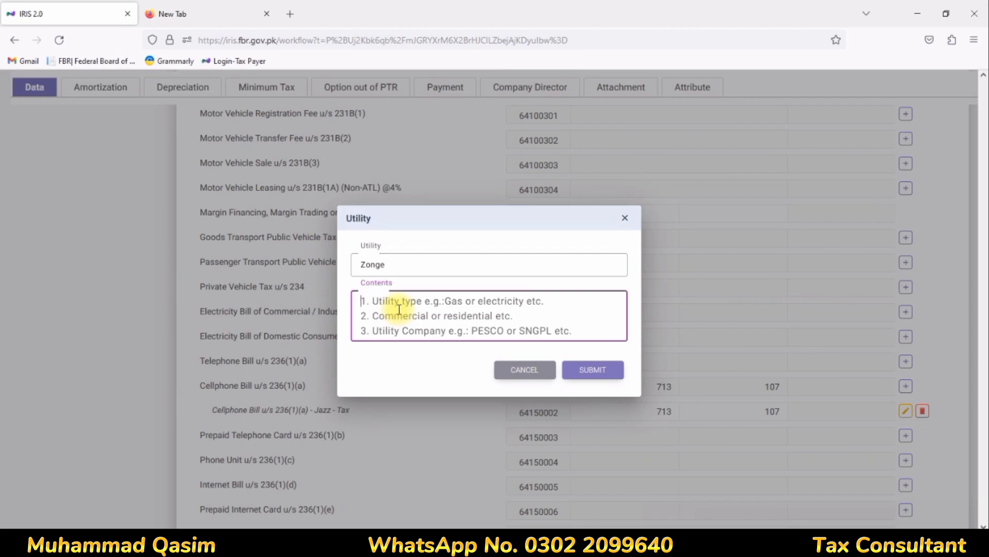
pyautogui.write('TAx')
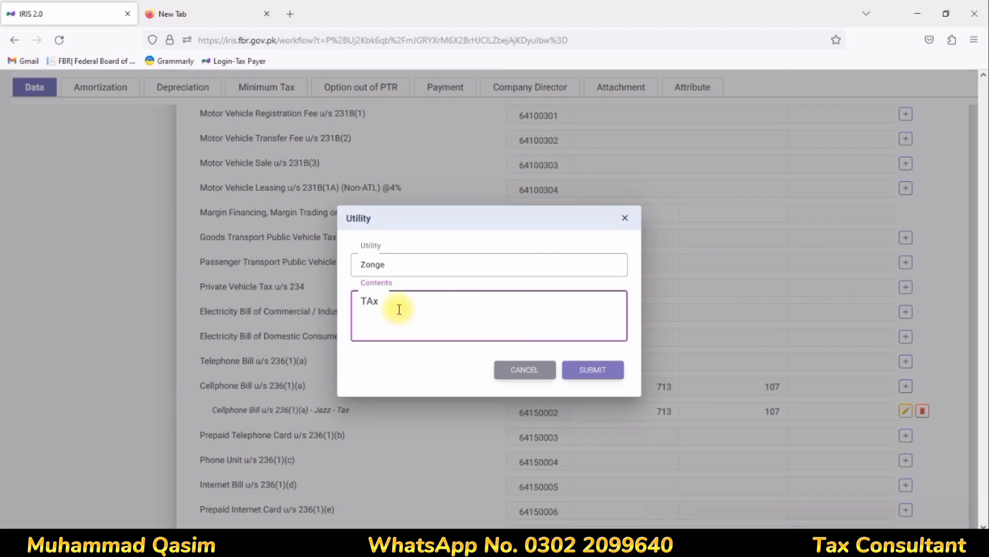
pyautogui.press('BackSpace')
pyautogui.press('BackSpace')
pyautogui.write('ax')
pyautogui.click(590, 378)
# Set the Zonge cellphone bill entry's receipts to 14,398 and its tax collected to 1,878, and calculate the return.
pyautogui.click(663, 412)
pyautogui.write('14398')
pyautogui.press('Tab')
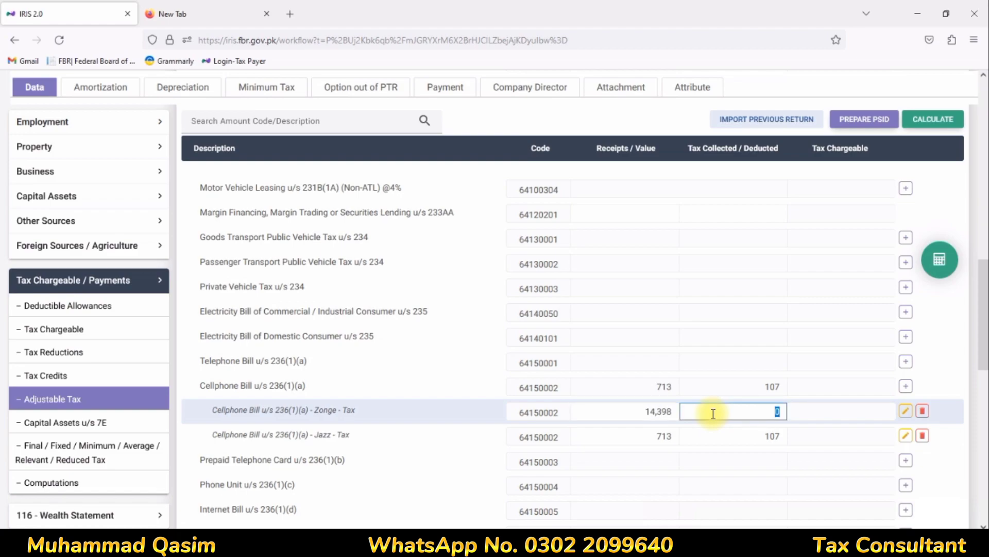
pyautogui.write('1878')
pyautogui.click(940, 263)
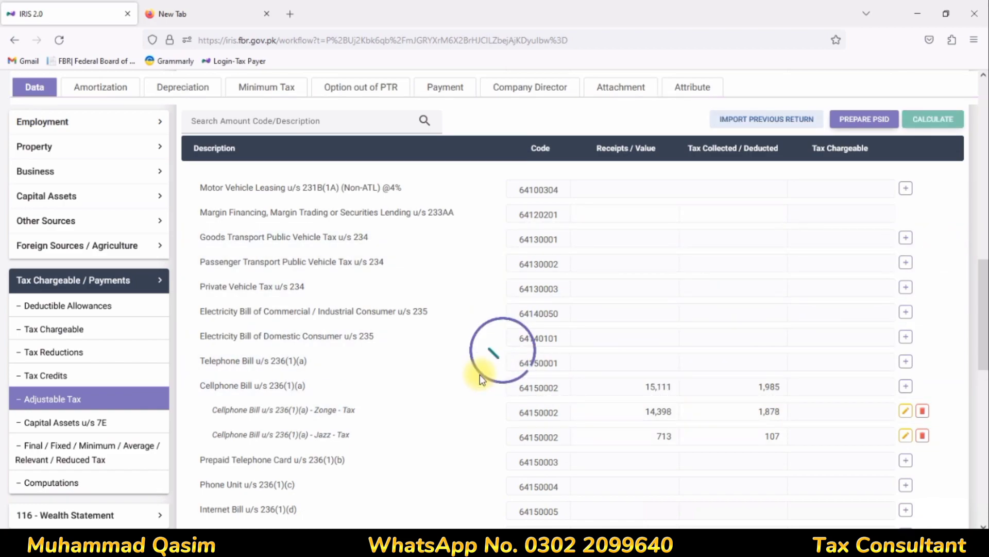
# Find the section 235 rows by searching the page for 235, and start a new Electricity Bill of Commercial / Industrial Consumer entry.
pyautogui.scroll(-3, 480, 374)
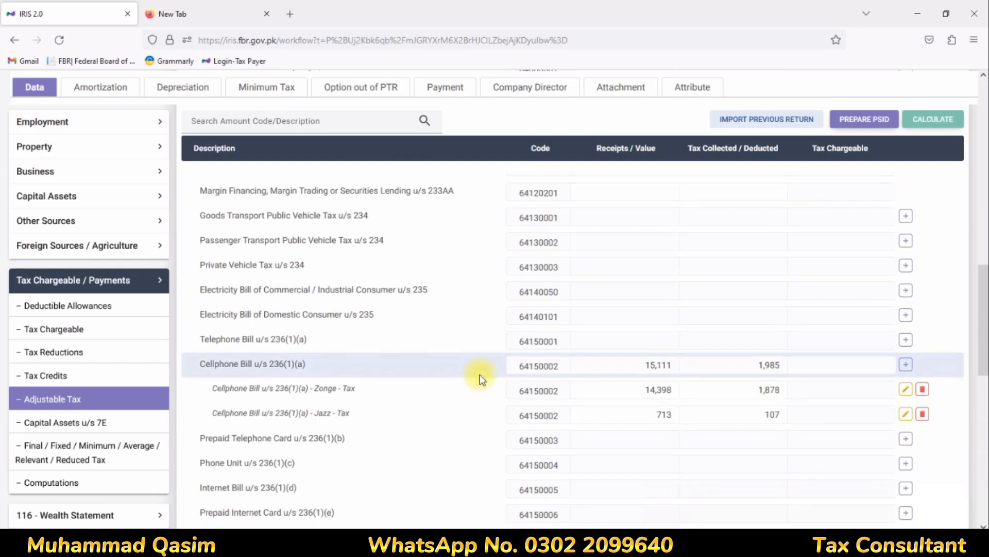
pyautogui.scroll(-2, 276, 430)
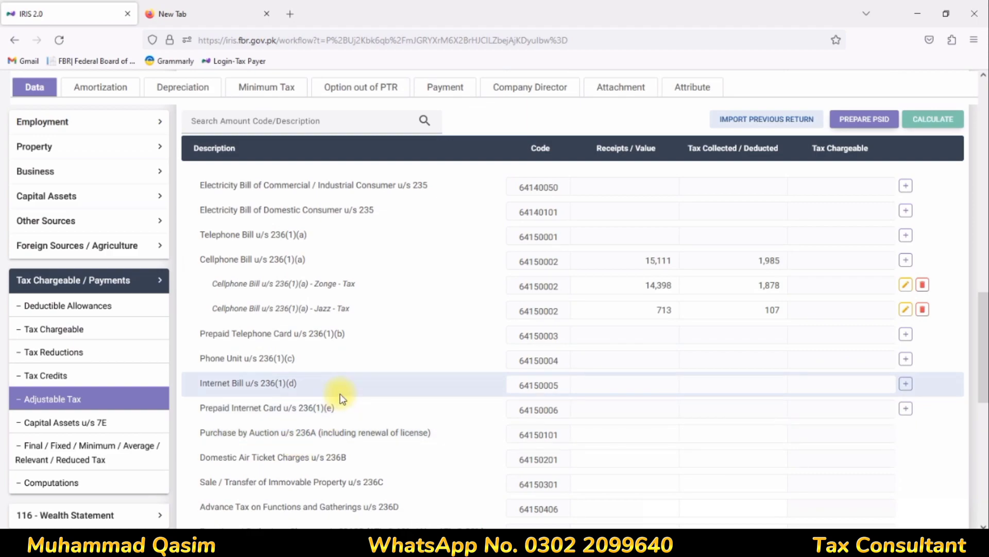
pyautogui.scroll(-3, 317, 402)
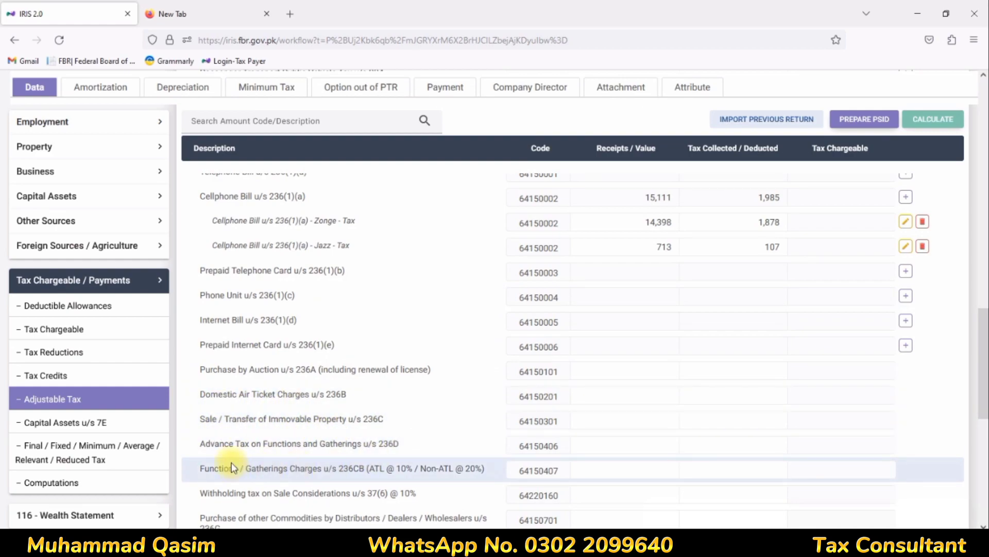
pyautogui.scroll(-3, 382, 397)
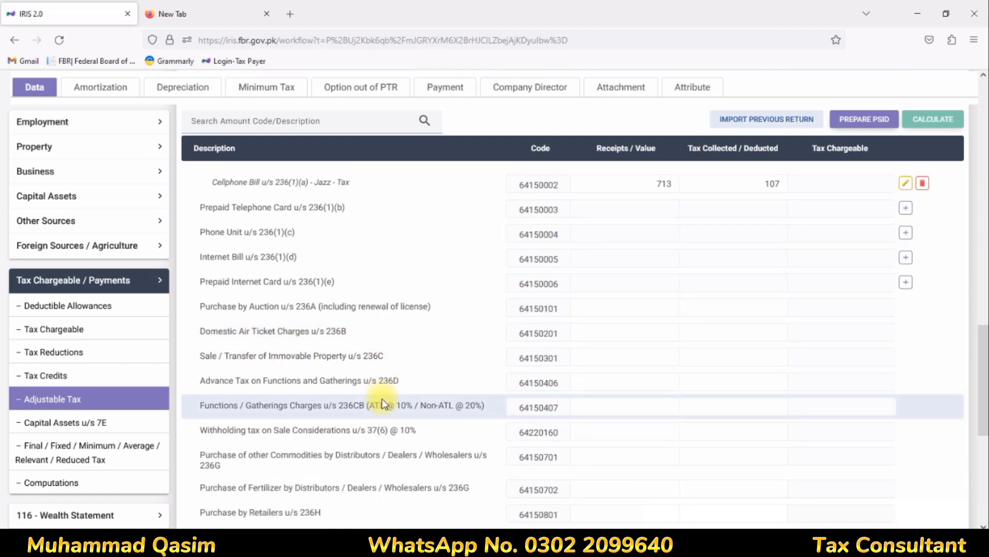
pyautogui.hotkey('ctrl', 'f')
pyautogui.write('235')
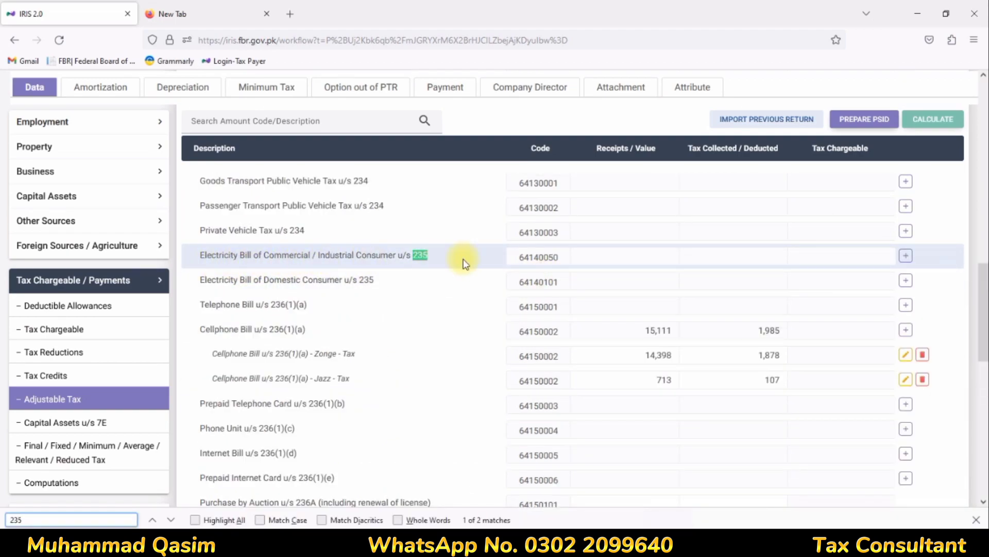
pyautogui.click(906, 256)
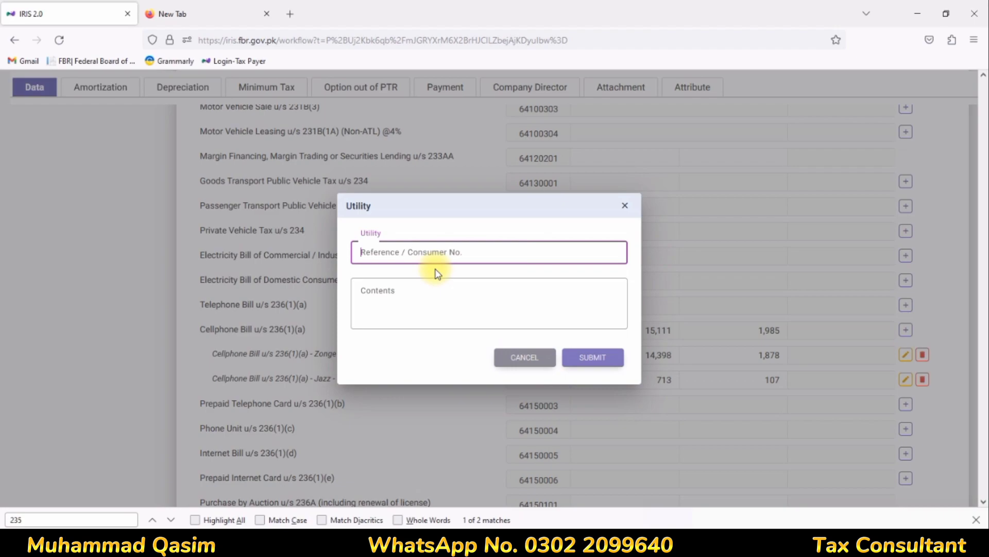
# Fill in the commercial electricity bill entry with utility K-Ele and contents 3 meter, and submit it.
pyautogui.write('LE')
pyautogui.press('BackSpace')
pyautogui.press('BackSpace')
pyautogui.write('3')
pyautogui.press('BackSpace')
pyautogui.write('K-Ele')
pyautogui.press('BackSpace')
pyautogui.press('BackSpace')
pyautogui.write('e')
pyautogui.click(392, 300)
pyautogui.write('3')
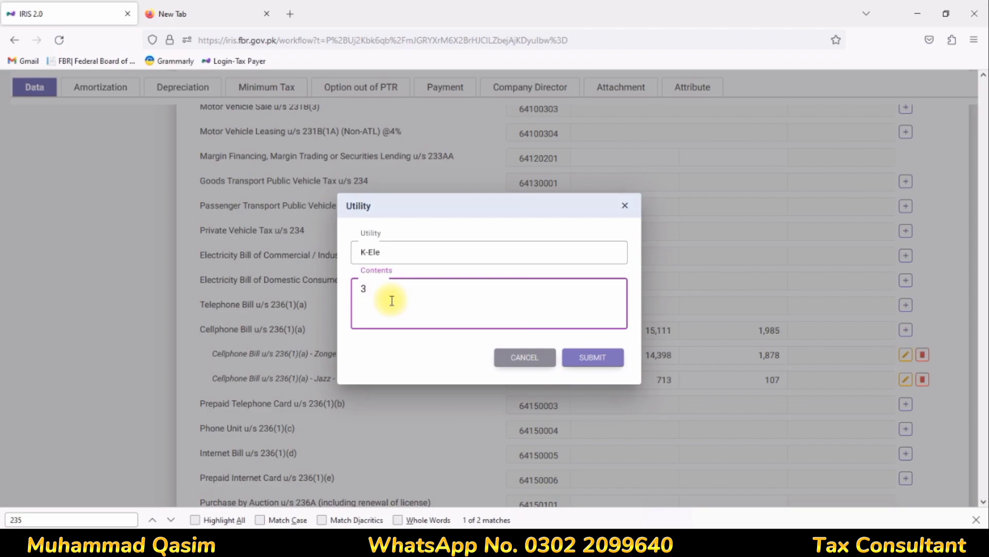
pyautogui.write(' meter')
pyautogui.click(609, 360)
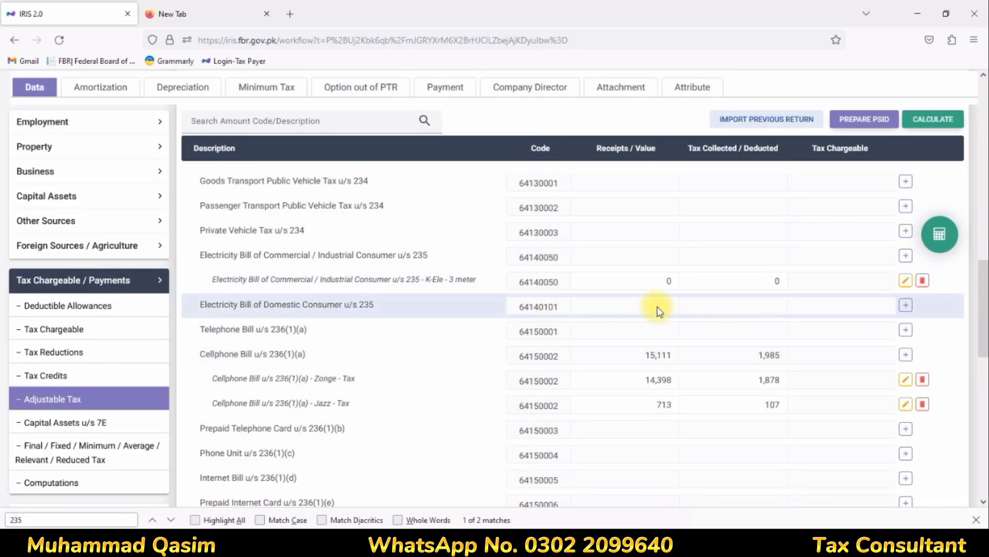
# Set the K-Ele electricity bill entry's receipts to 7,208 and its tax collected to 865, and calculate the return.
pyautogui.click(669, 280)
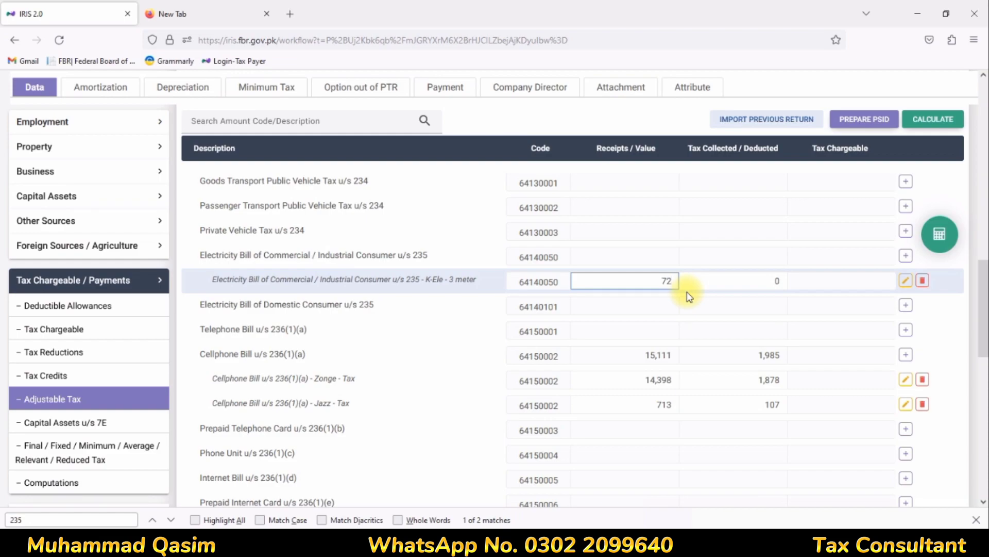
pyautogui.write('08')
pyautogui.press('Tab')
pyautogui.write('86')
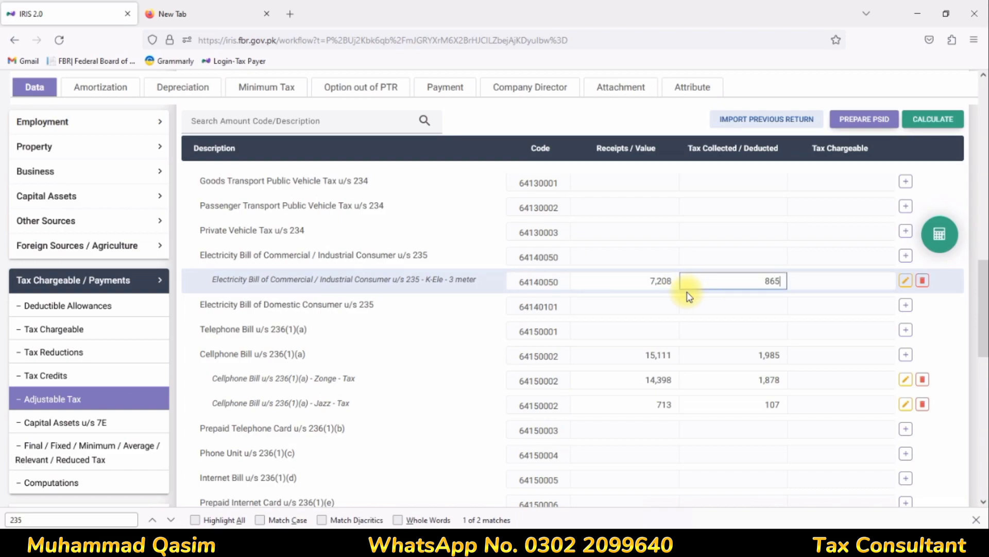
pyautogui.press('Return')
pyautogui.click(939, 236)
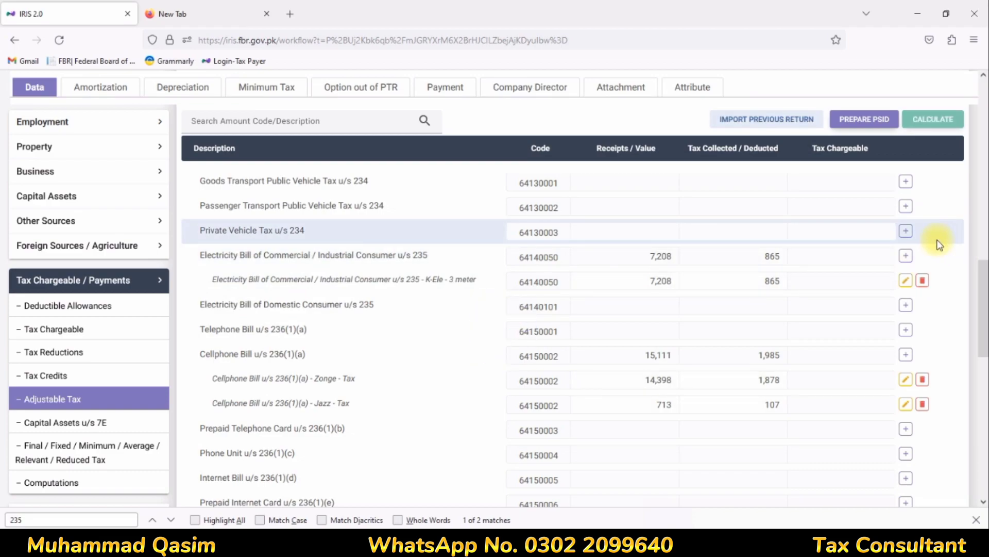
# Review the final/fixed tax section and the Computations section for the tax chargeable, withholding income tax and refundable income tax.
pyautogui.scroll(-5, 665, 318)
pyautogui.scroll(12, 664, 318)
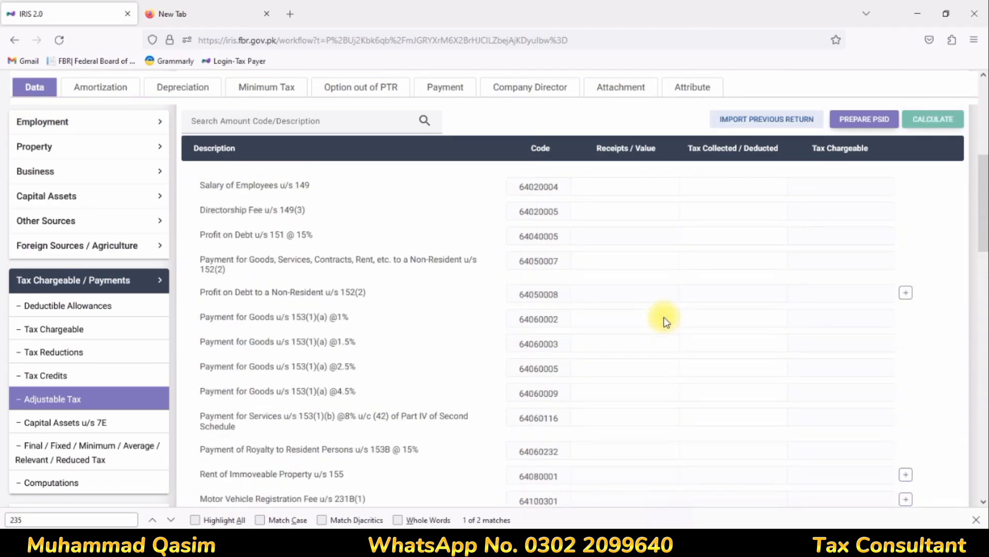
pyautogui.click(62, 453)
pyautogui.scroll(6, 768, 317)
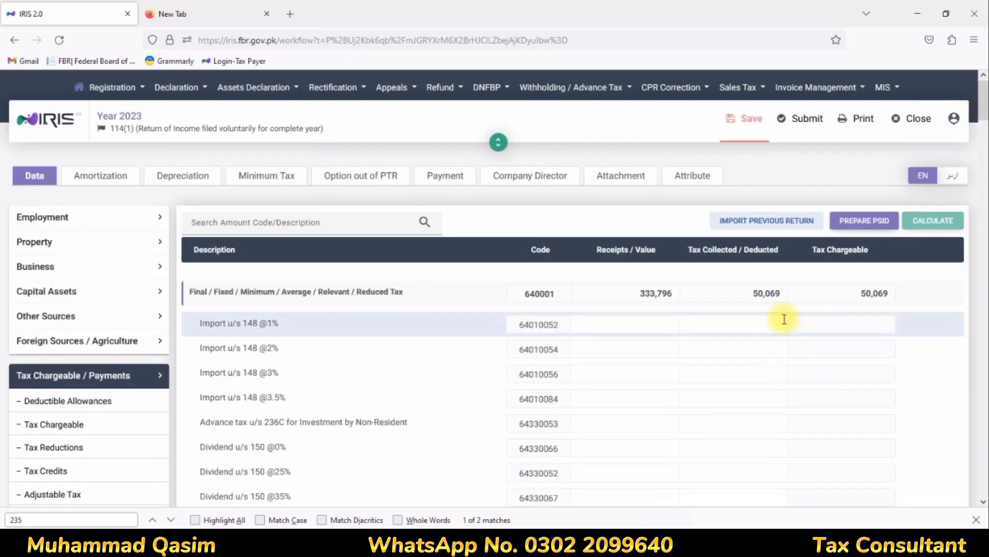
pyautogui.scroll(-5, 212, 453)
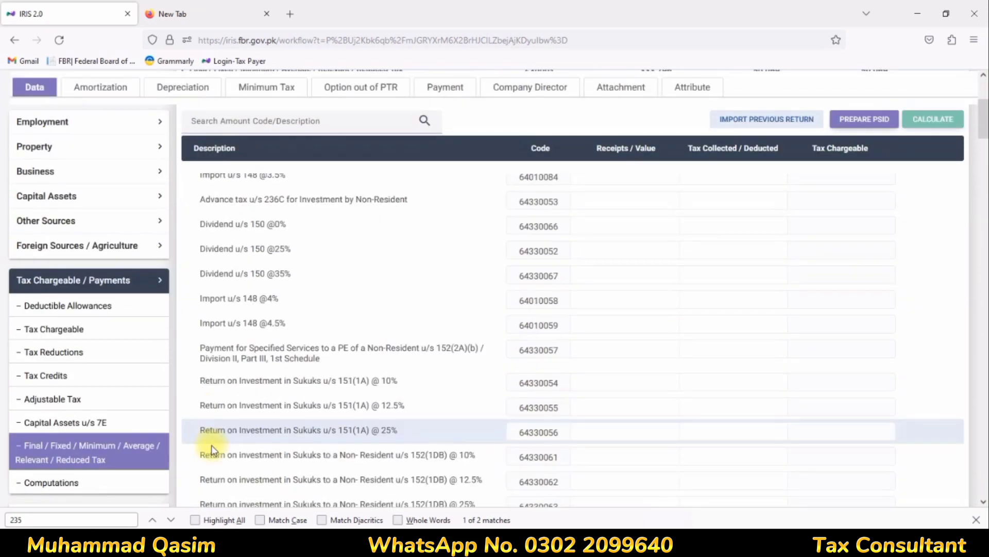
pyautogui.click(48, 482)
pyautogui.scroll(5, 546, 331)
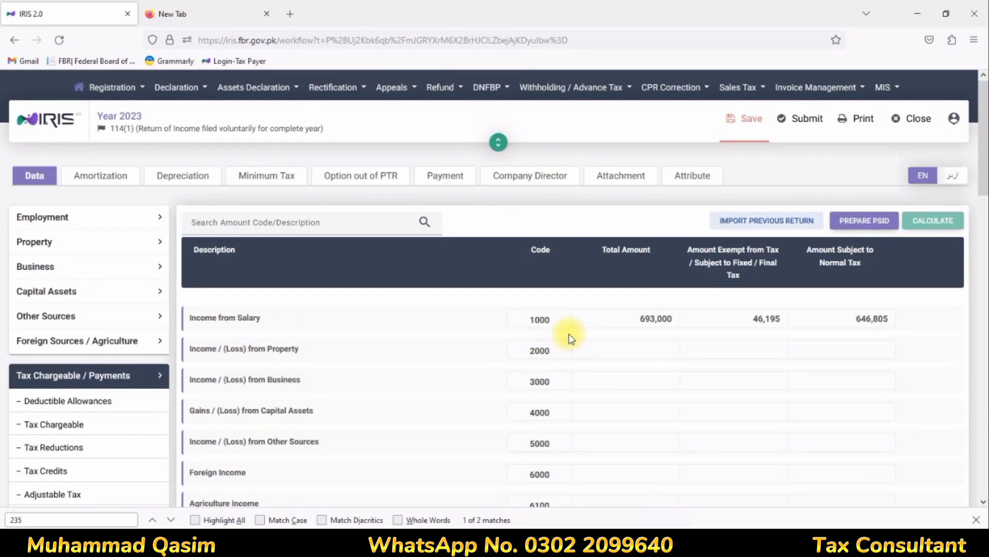
pyautogui.scroll(-5, 84, 415)
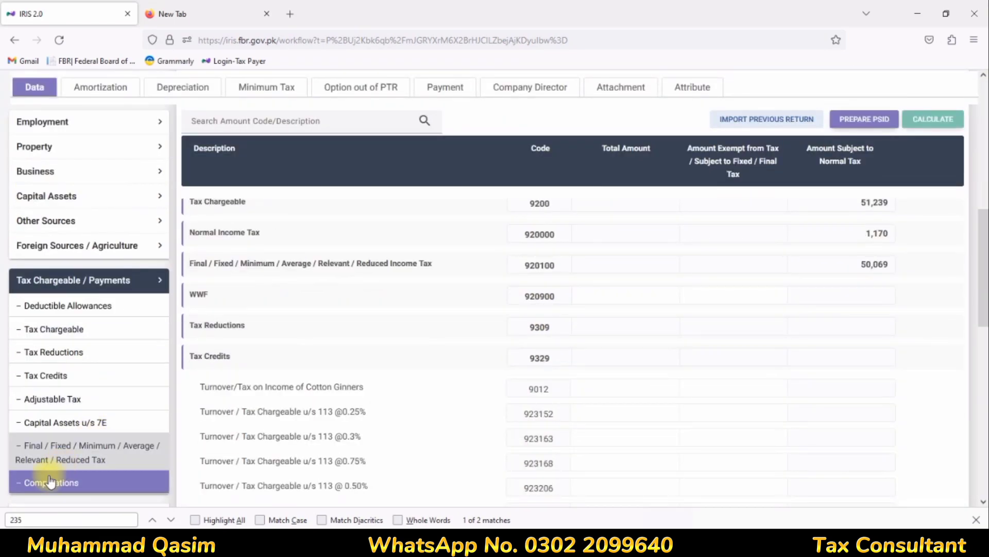
pyautogui.scroll(5, 40, 491)
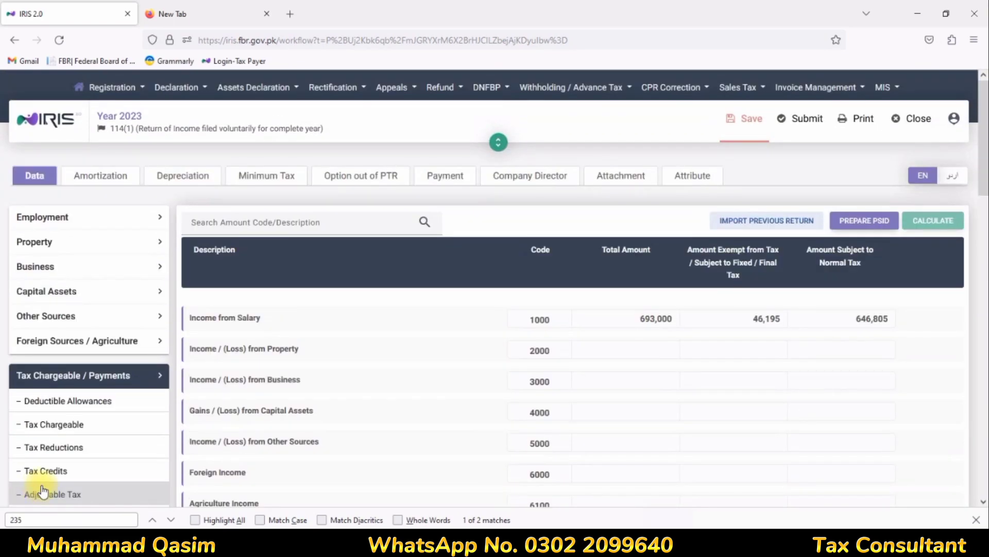
pyautogui.scroll(-10, 659, 336)
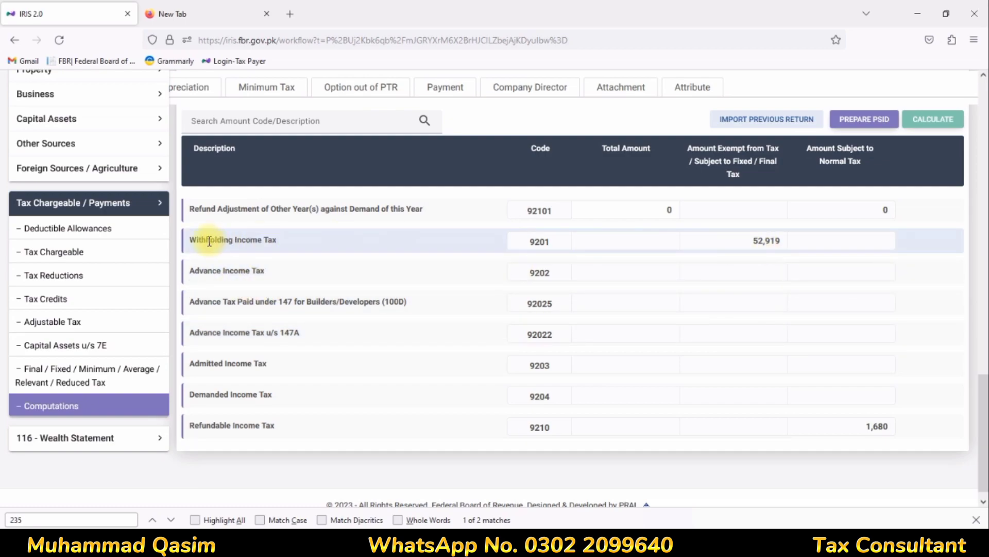
# Open the Personal Expenses section of the 116 - Wealth Statement and look over its expense rows.
pyautogui.scroll(10, 817, 287)
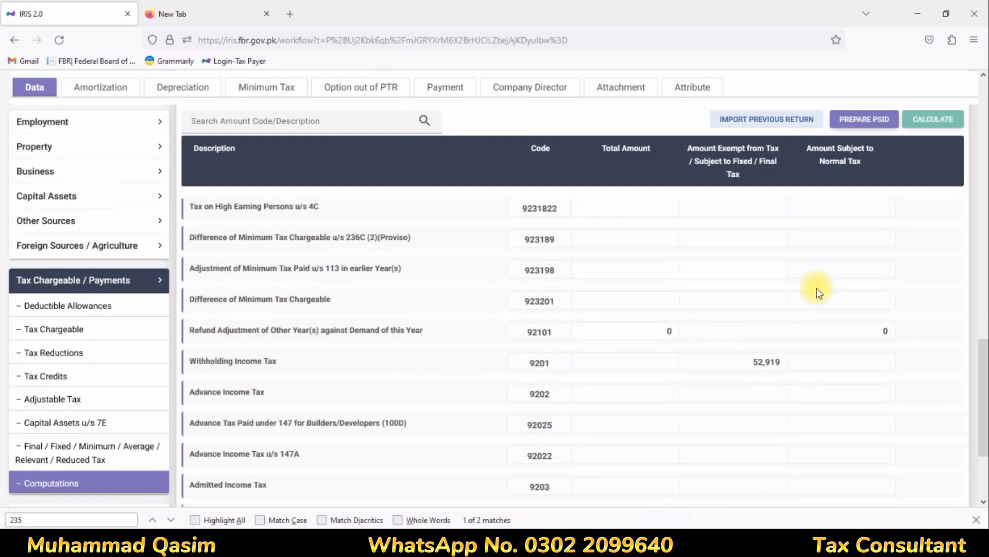
pyautogui.scroll(-10, 874, 312)
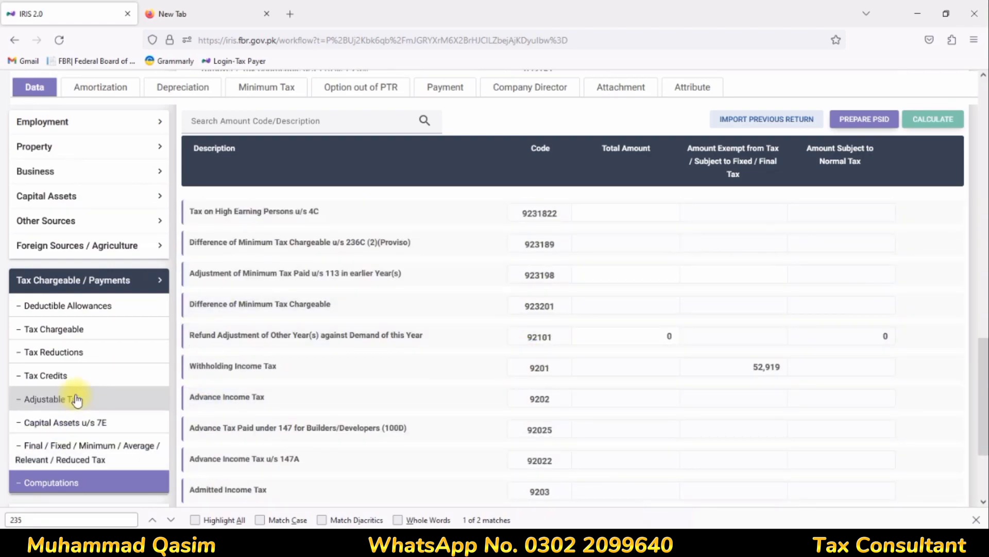
pyautogui.click(133, 282)
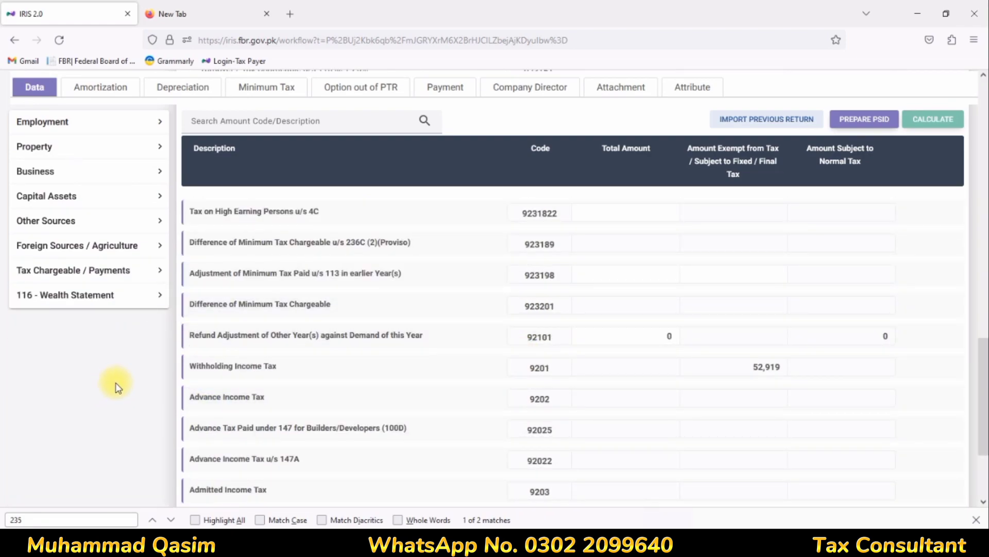
pyautogui.click(50, 294)
pyautogui.click(100, 335)
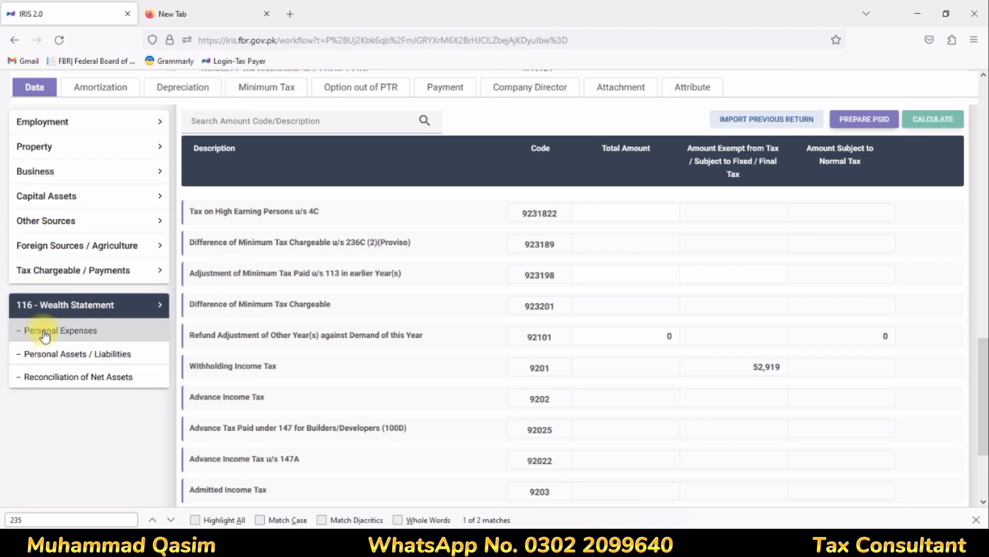
pyautogui.scroll(5, 672, 338)
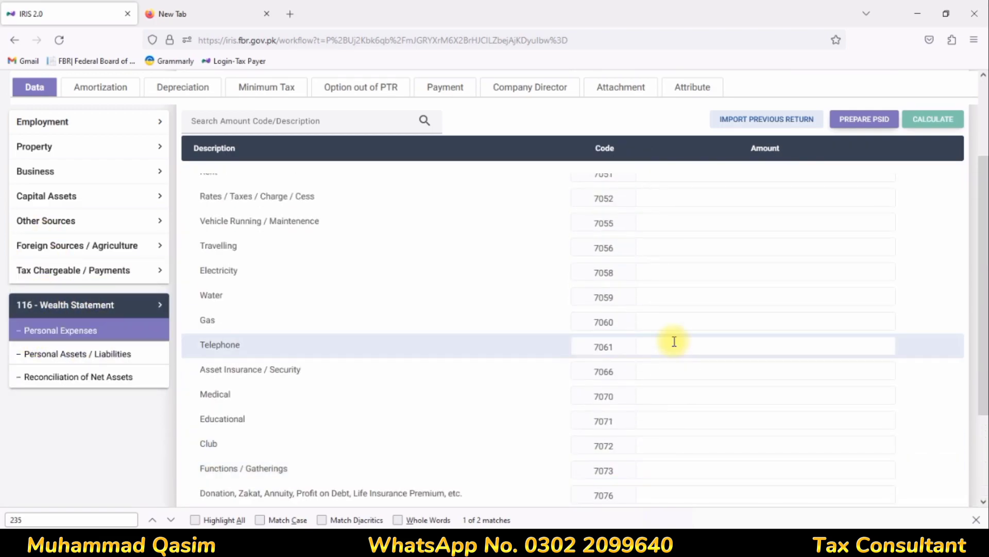
pyautogui.scroll(-5, 674, 341)
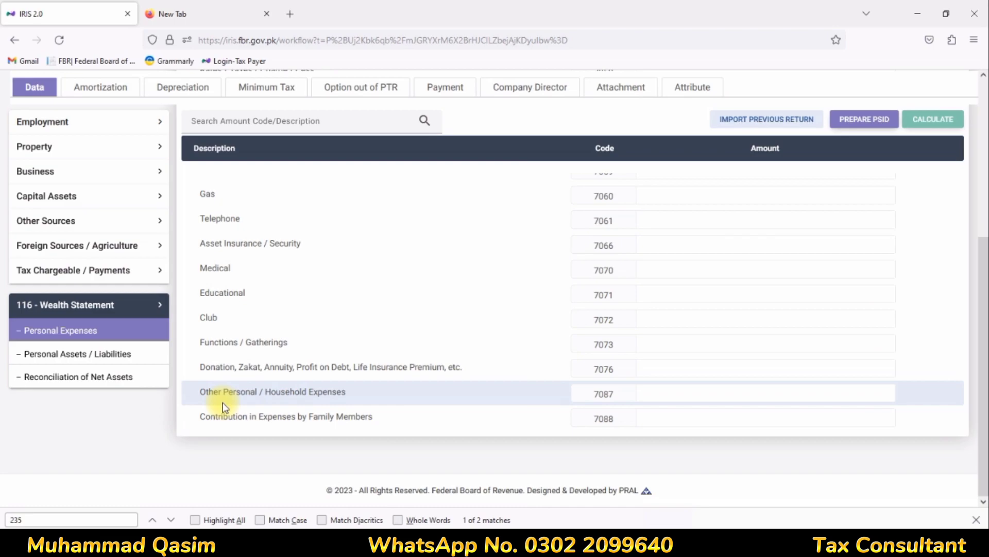
# Enter 61,903 for Asset Insurance / Security and 54,444 for Other Personal / Household Expenses, and calculate the return.
pyautogui.click(717, 248)
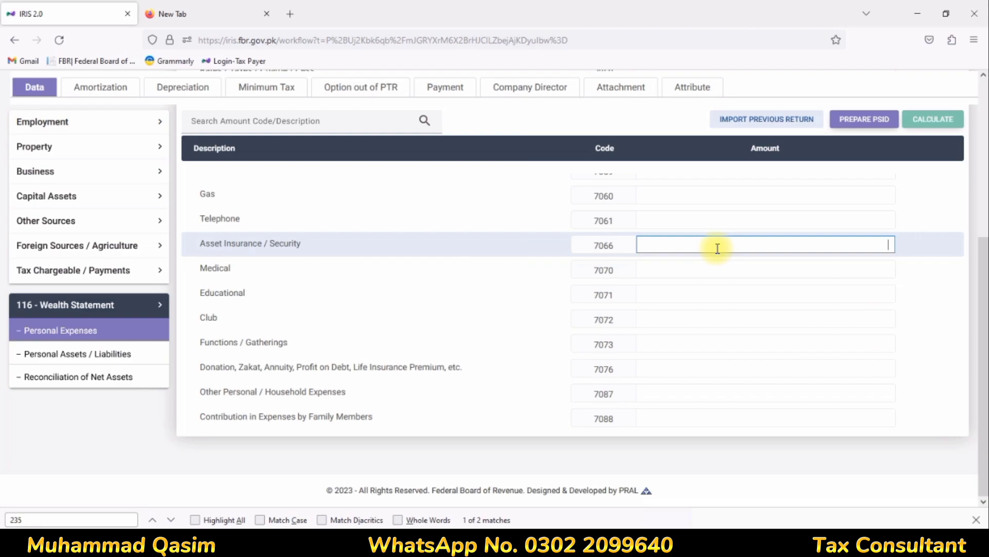
pyautogui.write('61,903')
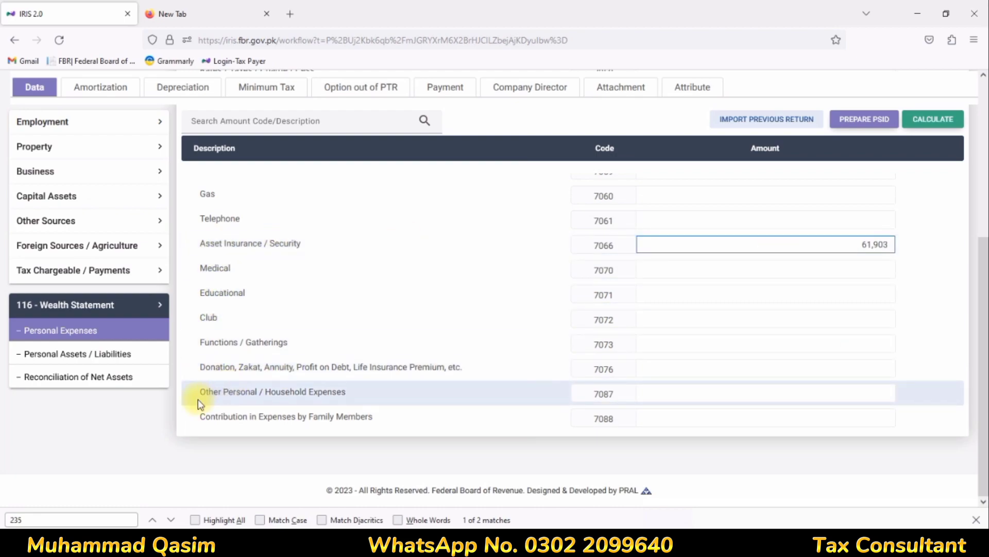
pyautogui.click(778, 396)
pyautogui.write('544')
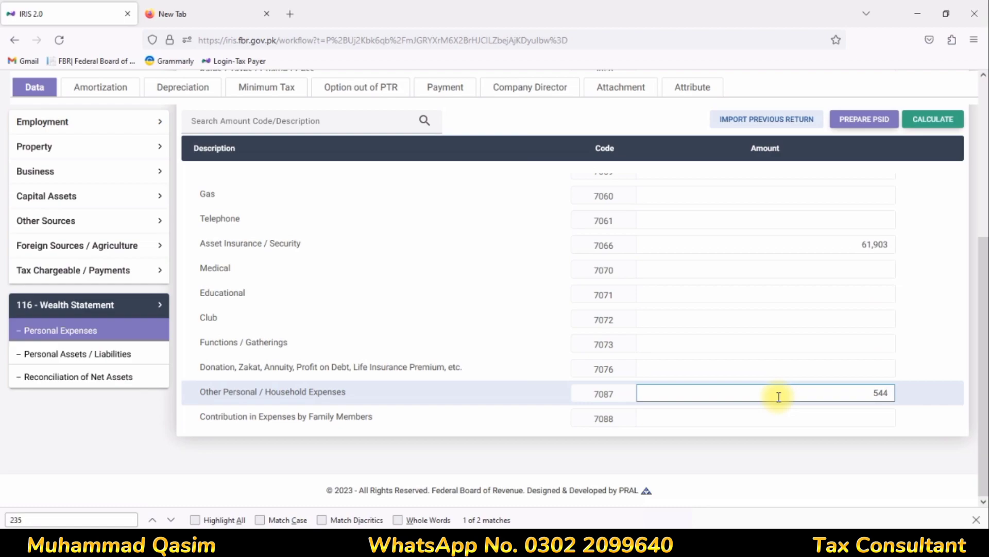
pyautogui.write('44')
pyautogui.click(931, 119)
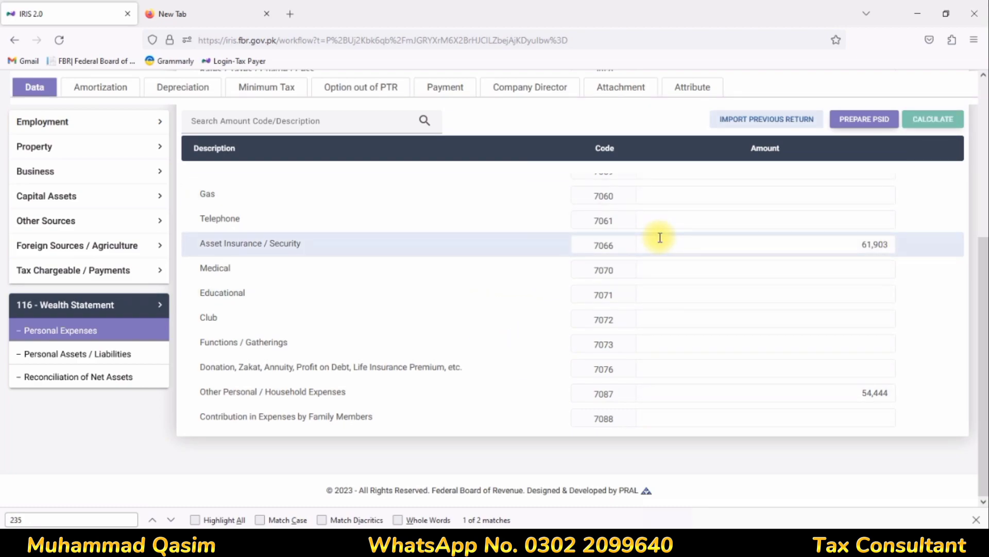
# Enter 52,919 for Rates / Taxes / Charge / Cess in the personal expenses and recalculate the return.
pyautogui.scroll(5, 660, 238)
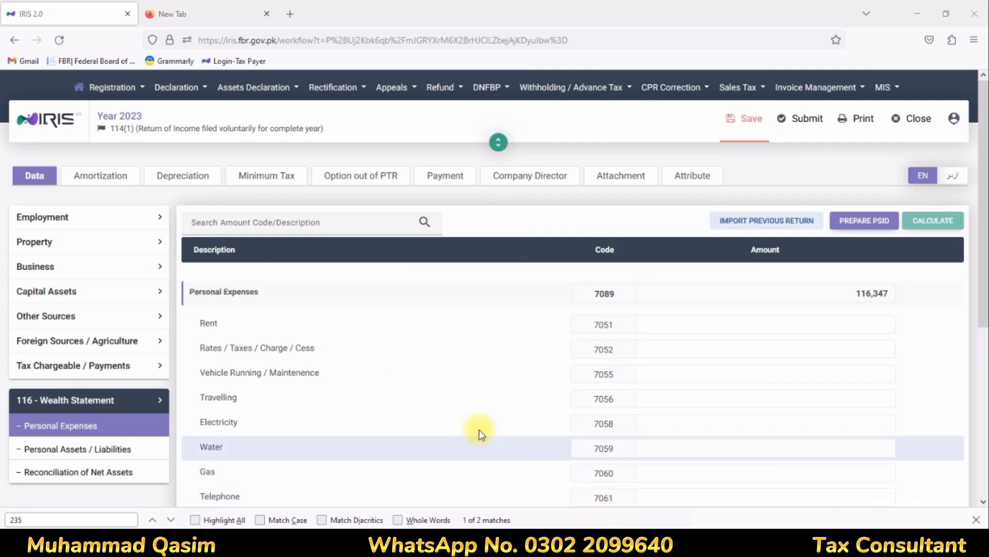
pyautogui.click(760, 348)
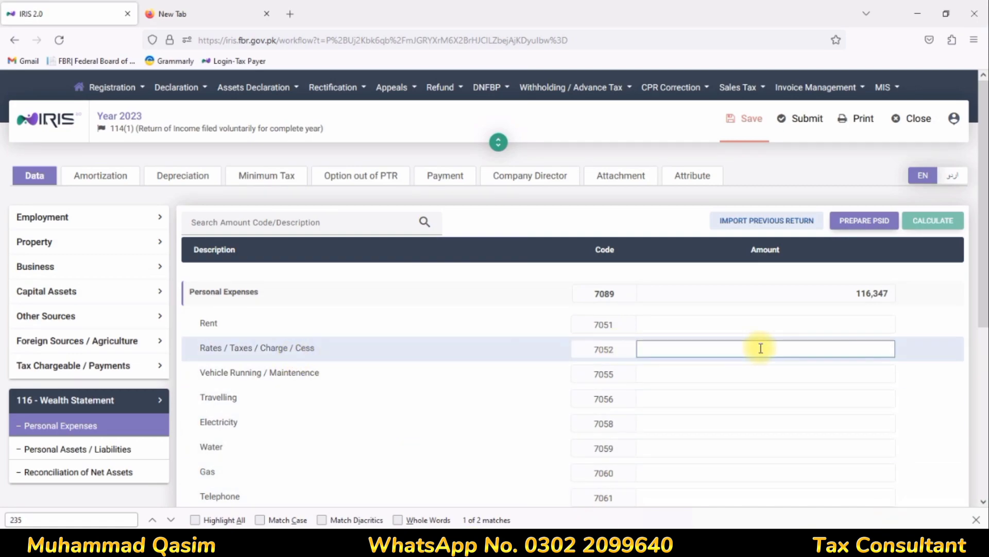
pyautogui.write('52')
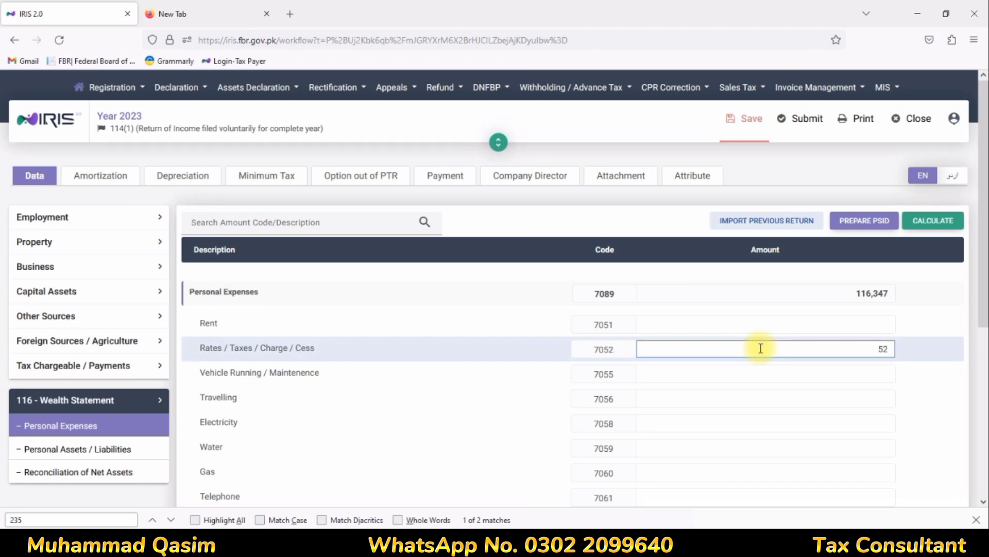
pyautogui.write(',919')
pyautogui.press('Tab')
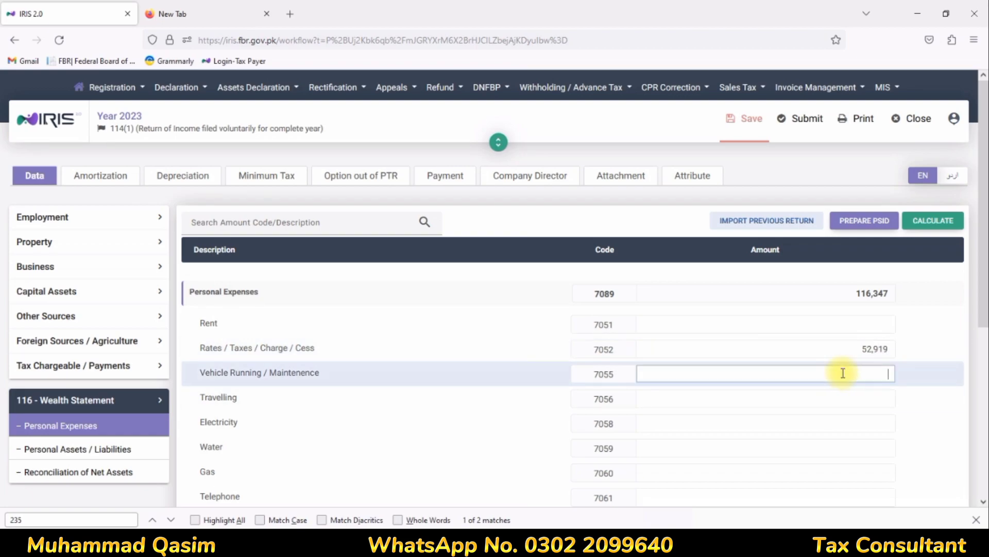
pyautogui.click(925, 221)
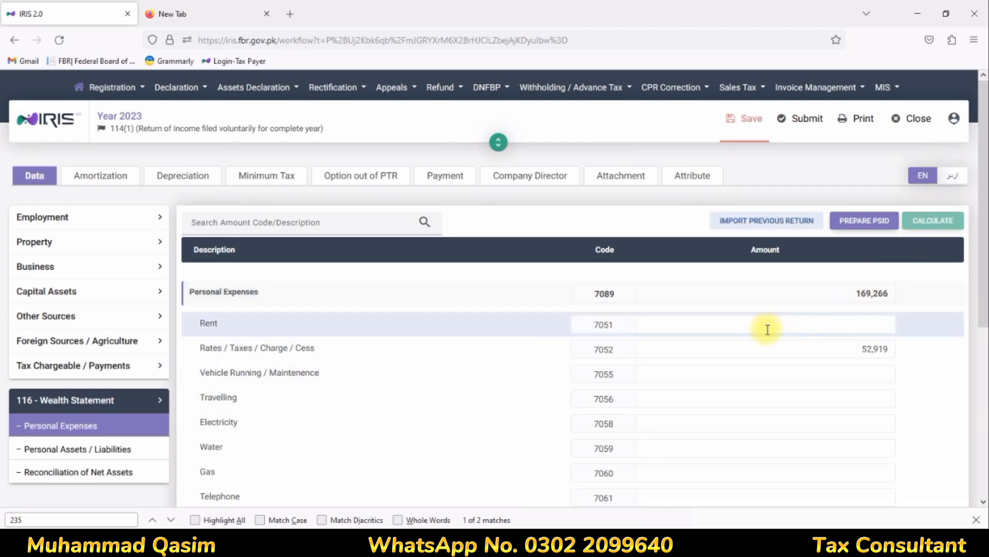
# Correct Other Personal / Household Expenses to 544,444 and recalculate the return.
pyautogui.scroll(-5, 775, 351)
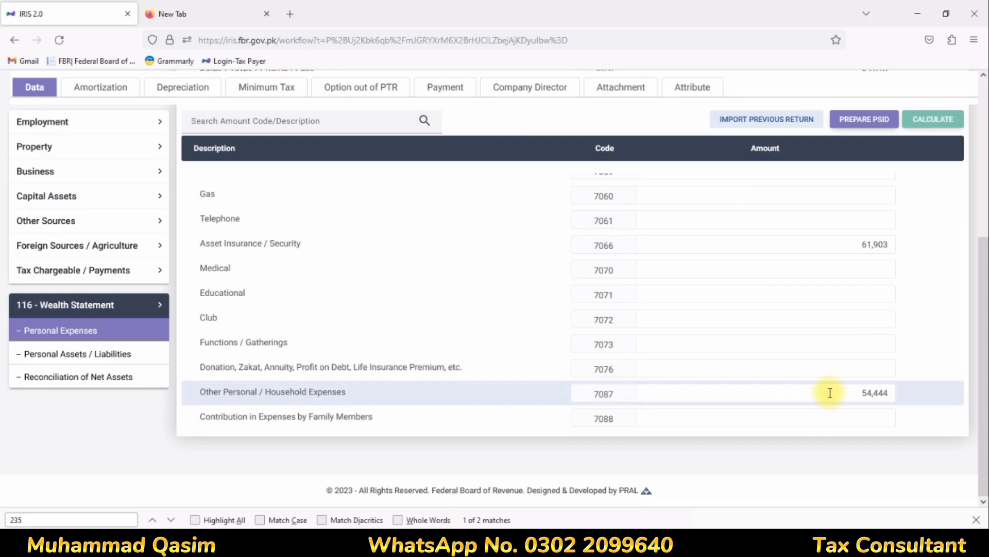
pyautogui.scroll(5, 810, 367)
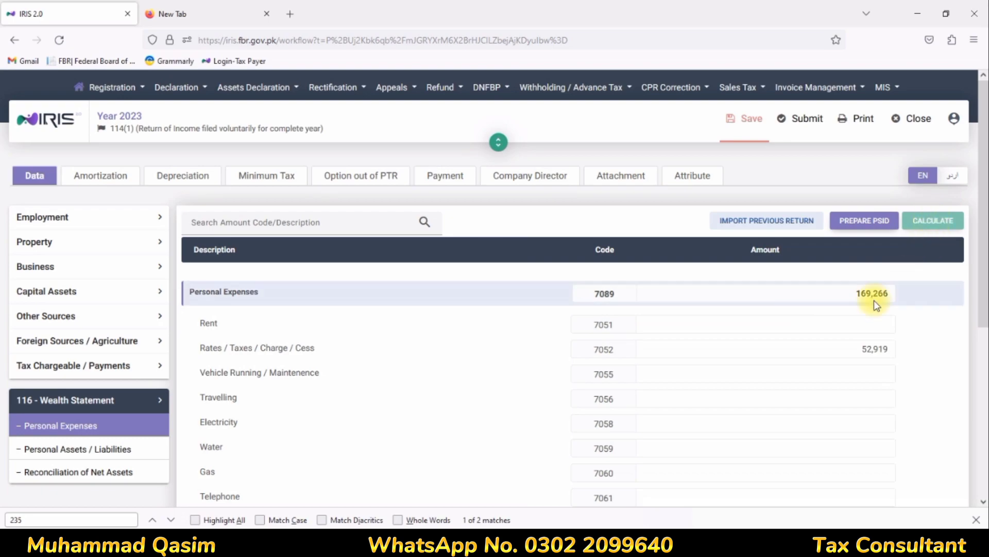
pyautogui.scroll(-5, 833, 340)
pyautogui.click(864, 393)
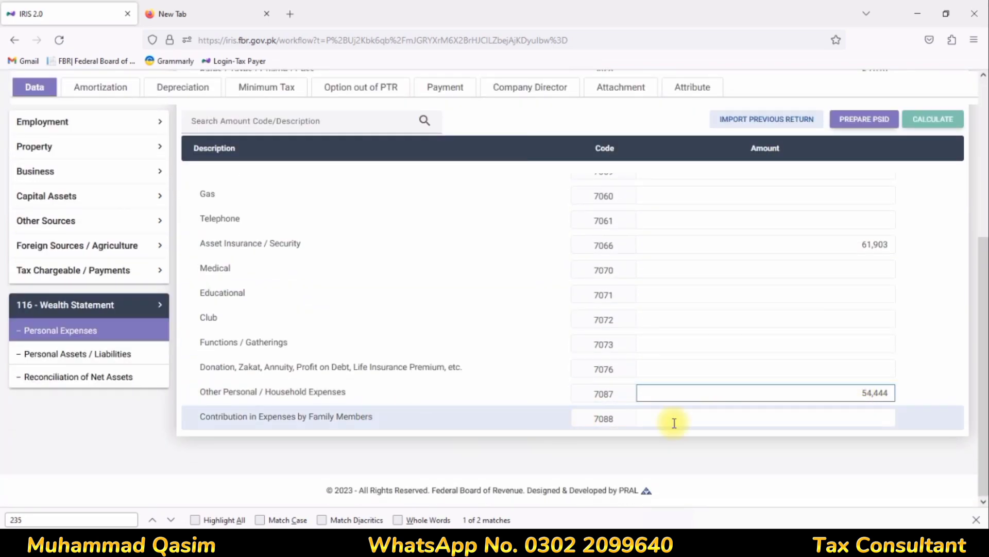
pyautogui.doubleClick(873, 393)
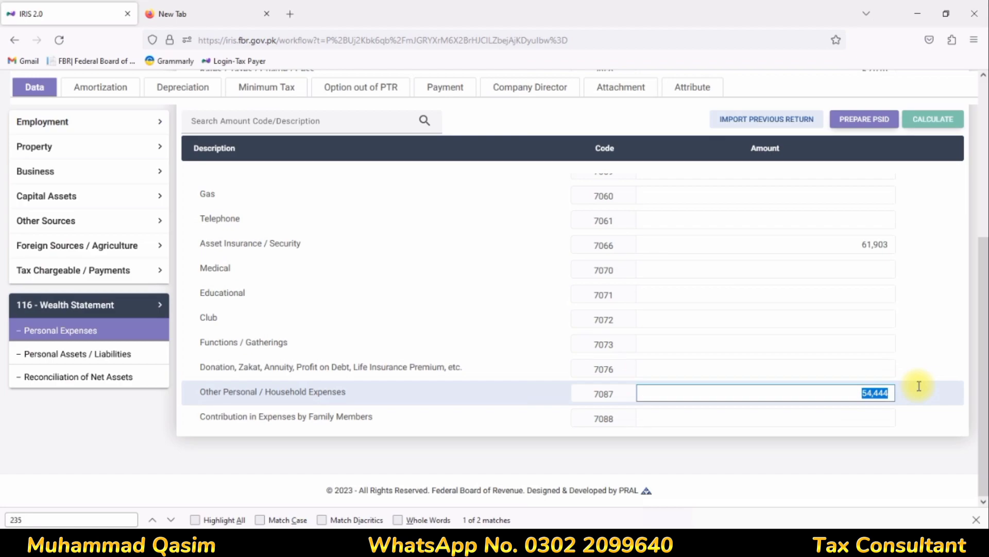
pyautogui.write('544')
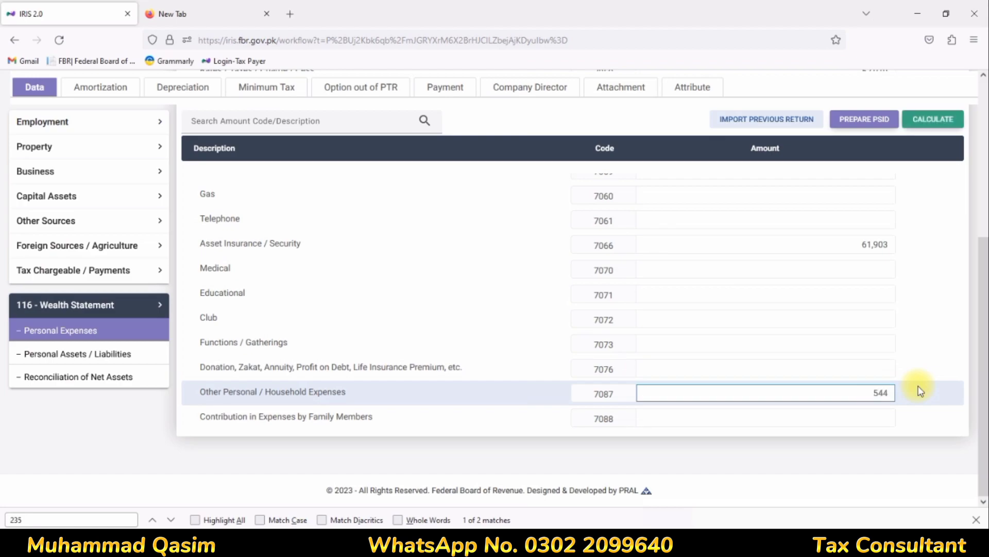
pyautogui.click(805, 368)
pyautogui.click(926, 119)
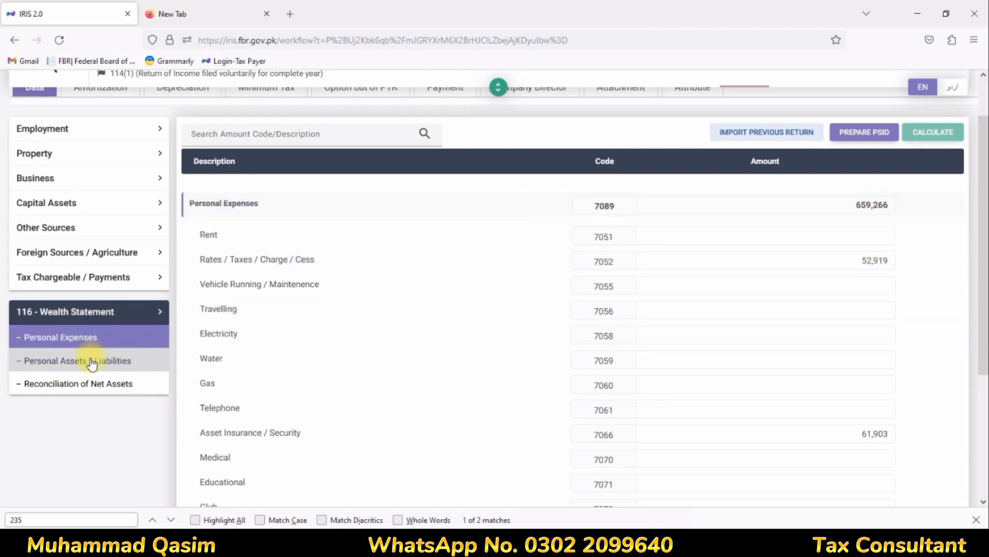
# In Personal Assets / Liabilities, set the Meezan - Bank investment amount to 147,216 and recalculate the return.
pyautogui.click(43, 364)
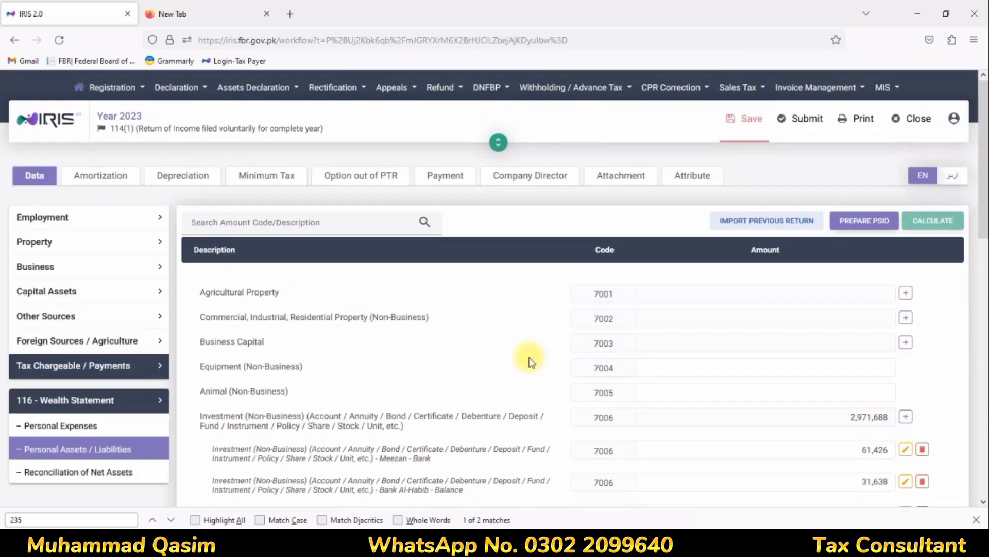
pyautogui.scroll(-3, 648, 332)
pyautogui.scroll(3, 647, 332)
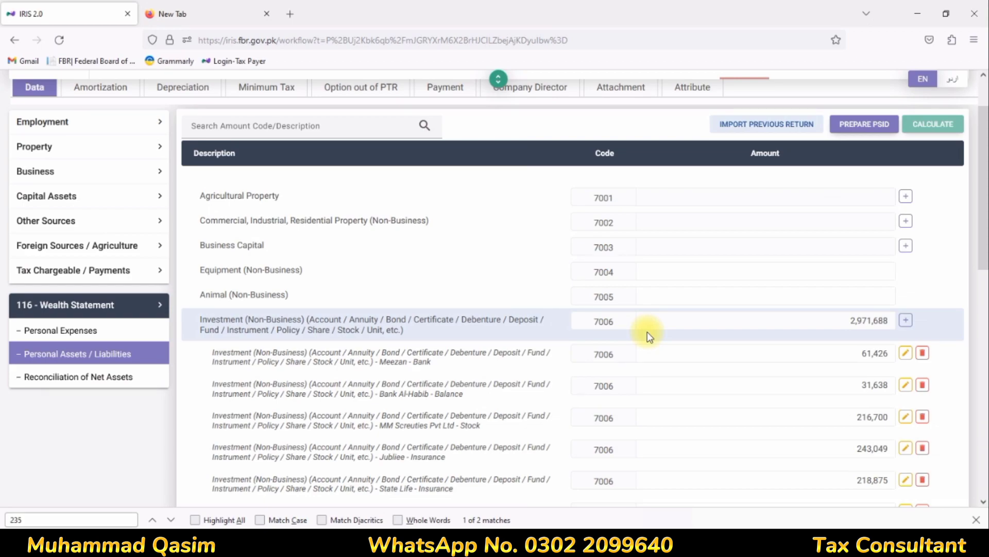
pyautogui.click(866, 353)
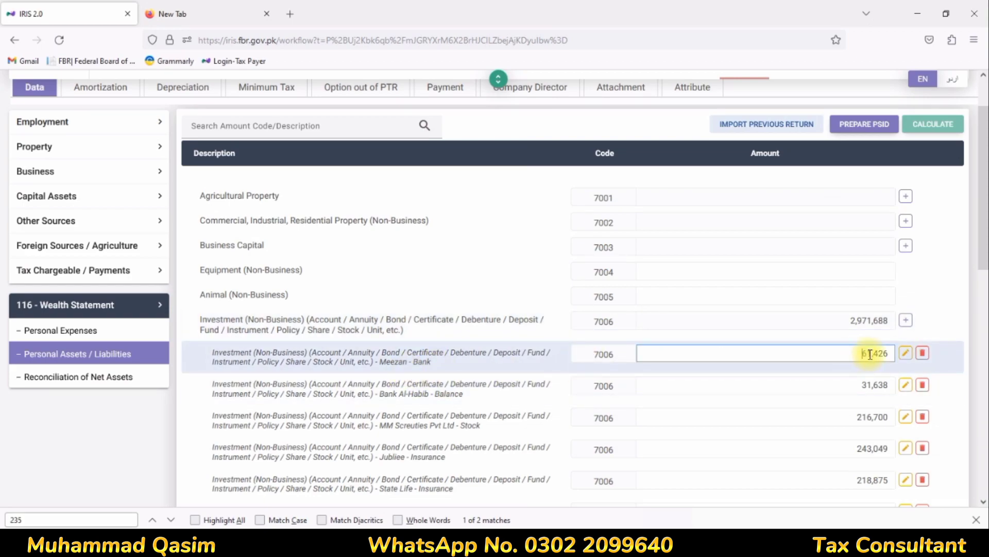
pyautogui.moveTo(867, 354); pyautogui.dragTo(957, 336)
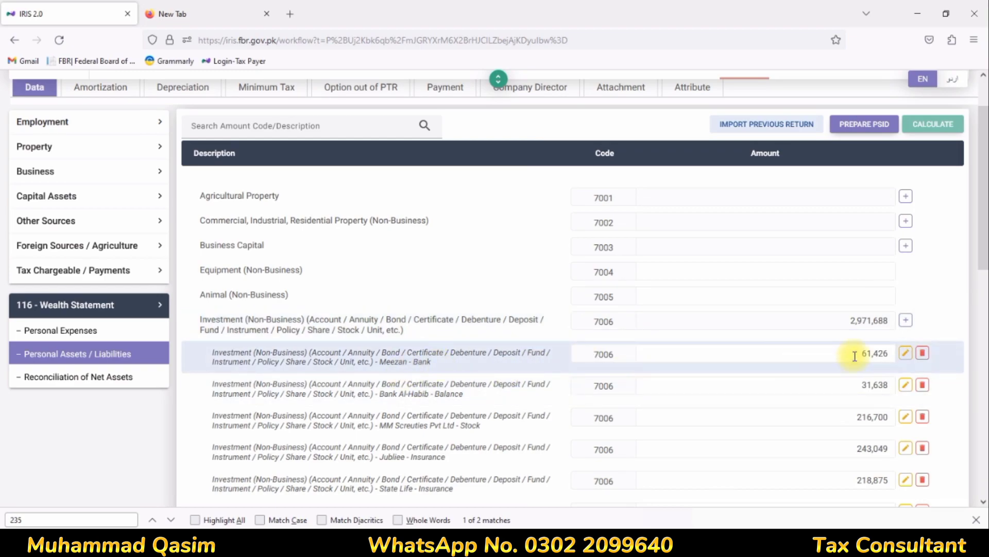
pyautogui.moveTo(861, 356); pyautogui.dragTo(975, 338)
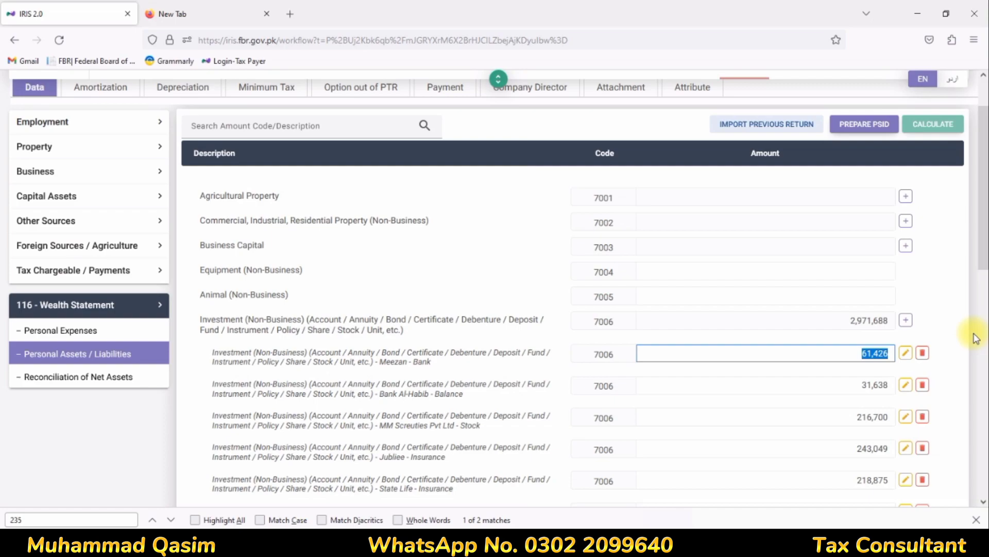
pyautogui.write('147216')
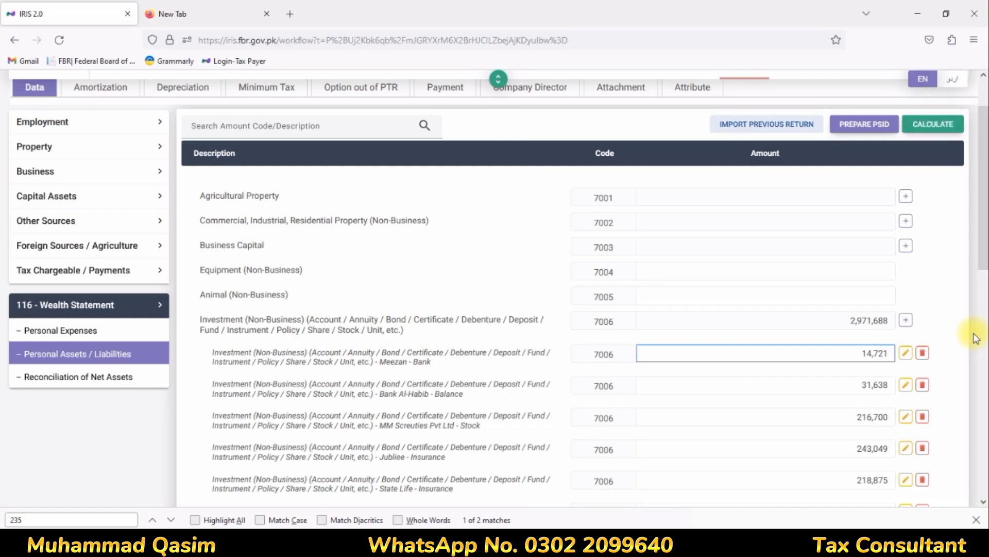
pyautogui.click(810, 256)
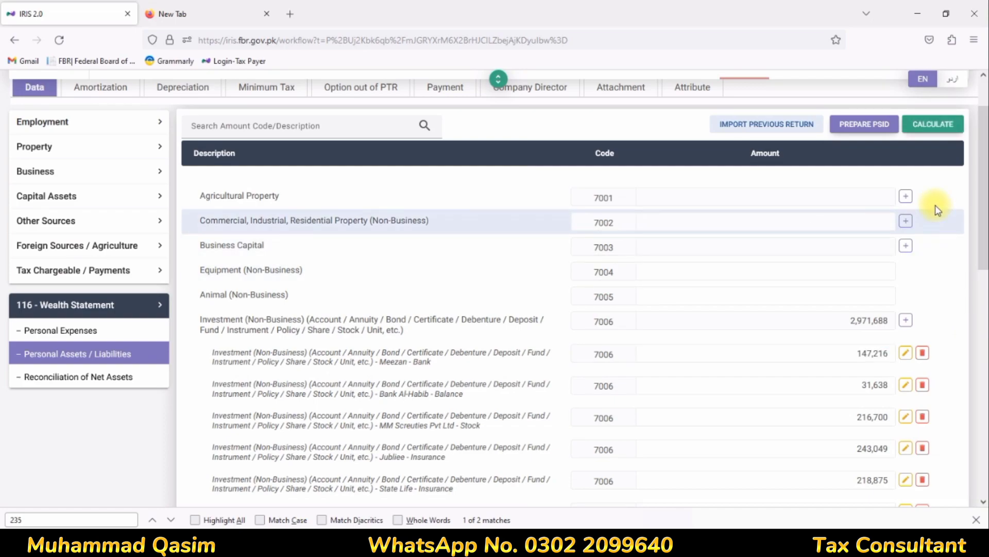
pyautogui.click(940, 128)
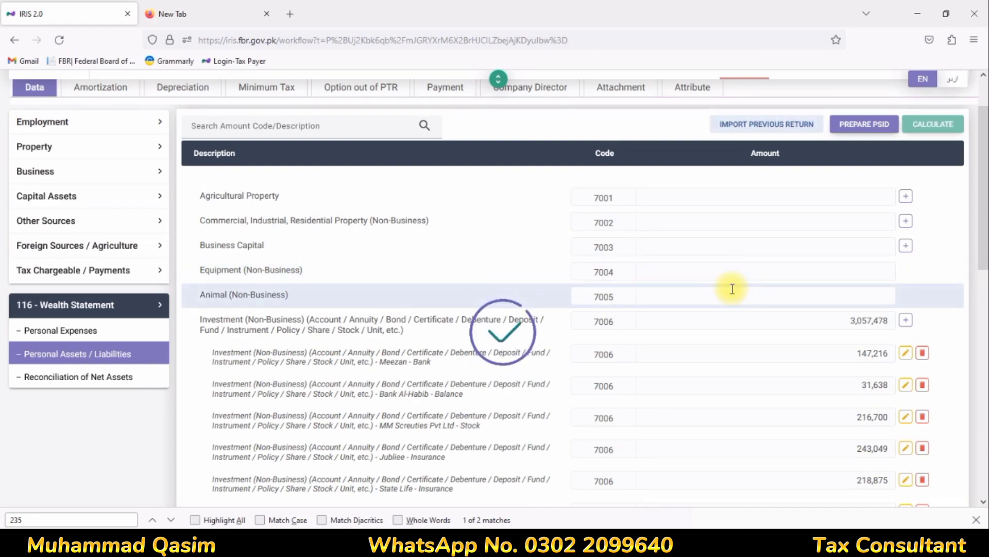